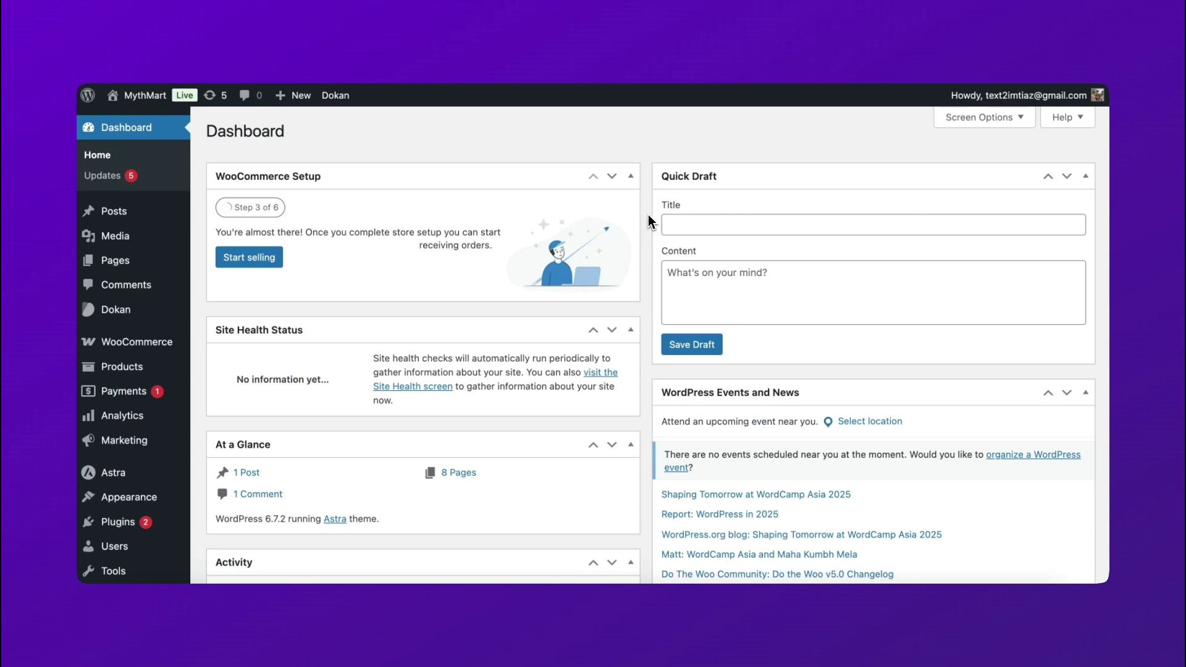
scroll(648, 213, "down", 3)
scroll(648, 203, "down", 2)
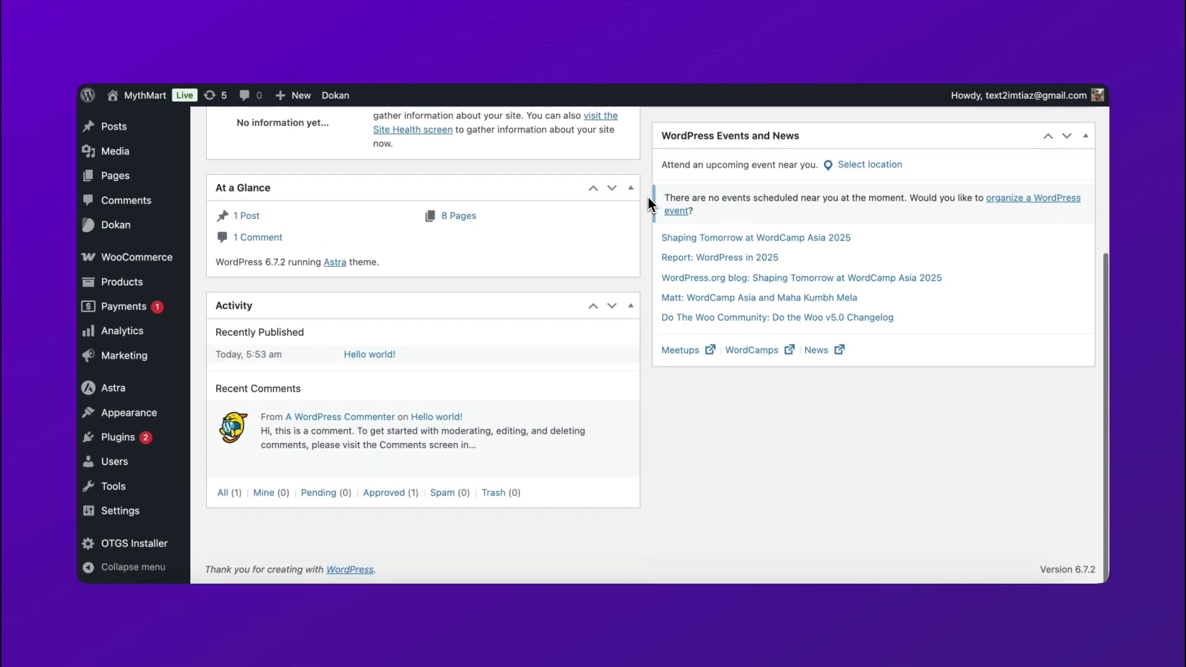
scroll(647, 175, "up", 1)
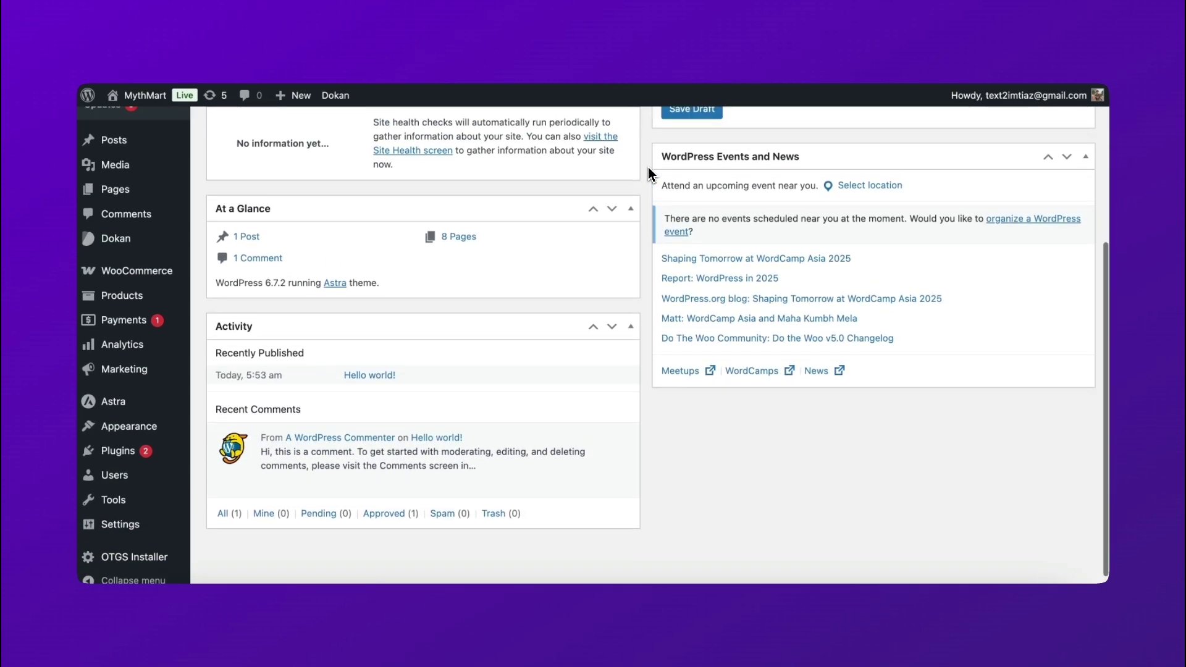
scroll(648, 173, "up", 5)
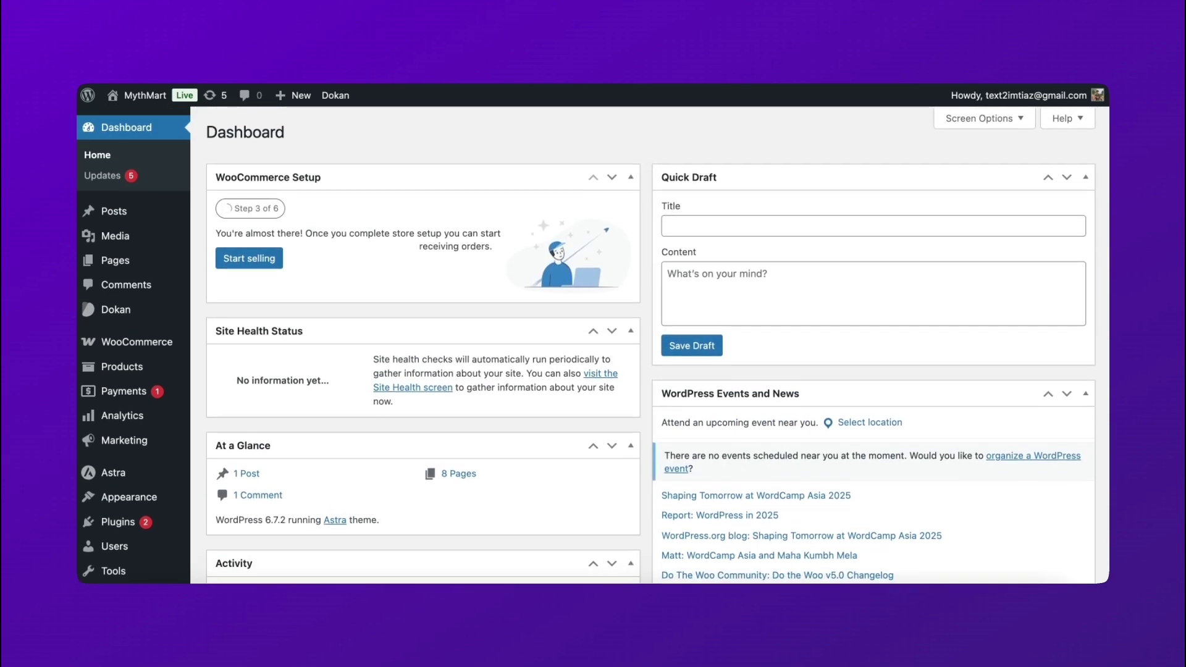
scroll(648, 347, "up", 1)
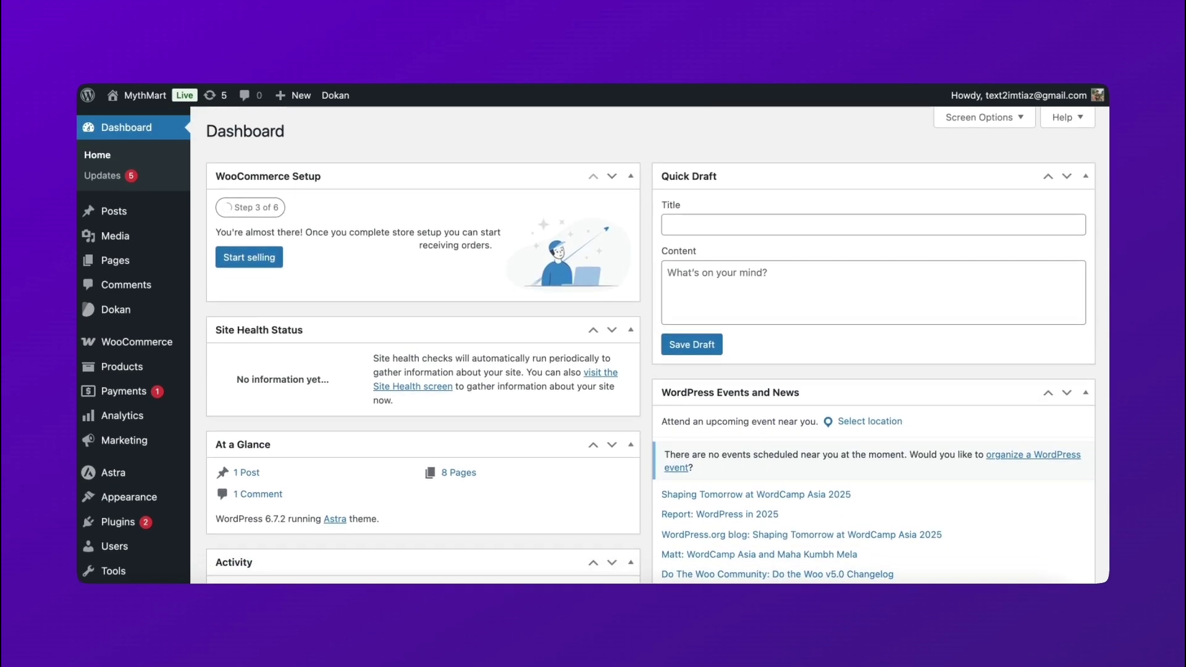
scroll(646, 147, "down", 1)
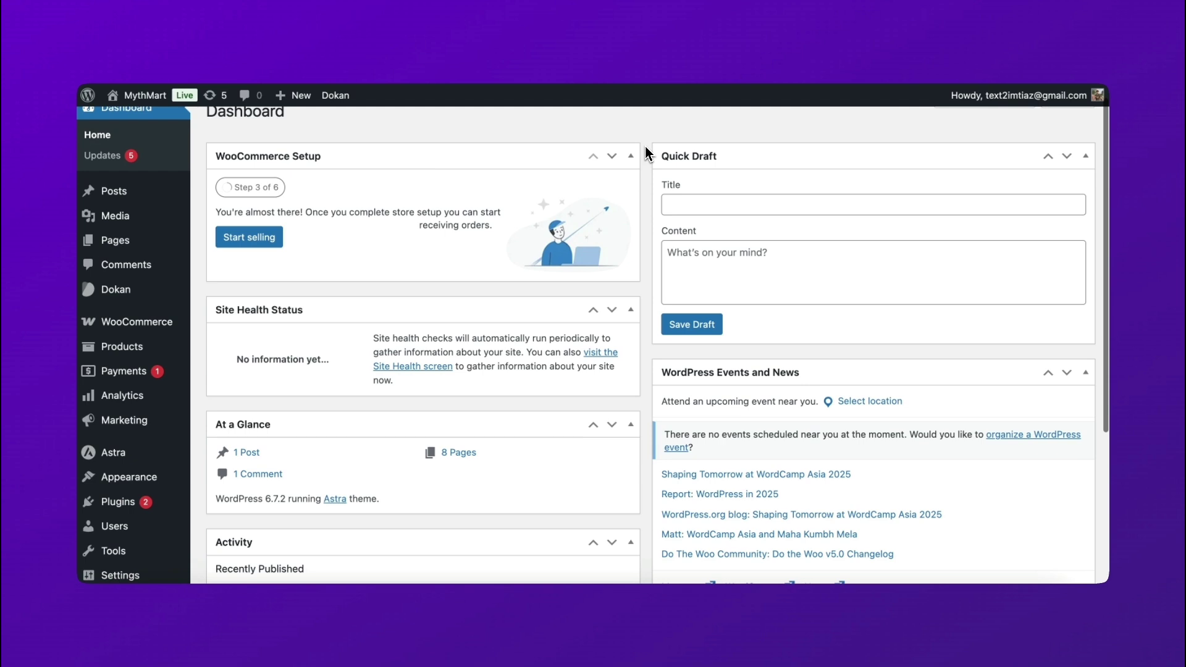
scroll(646, 151, "down", 1)
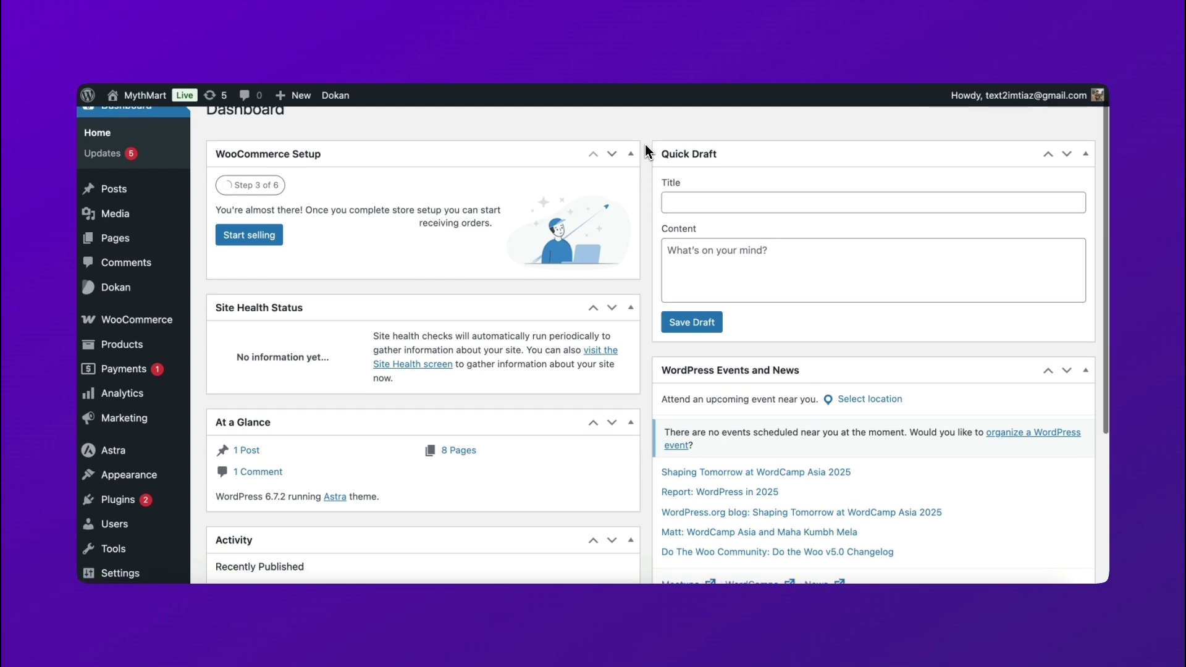
scroll(646, 151, "down", 1)
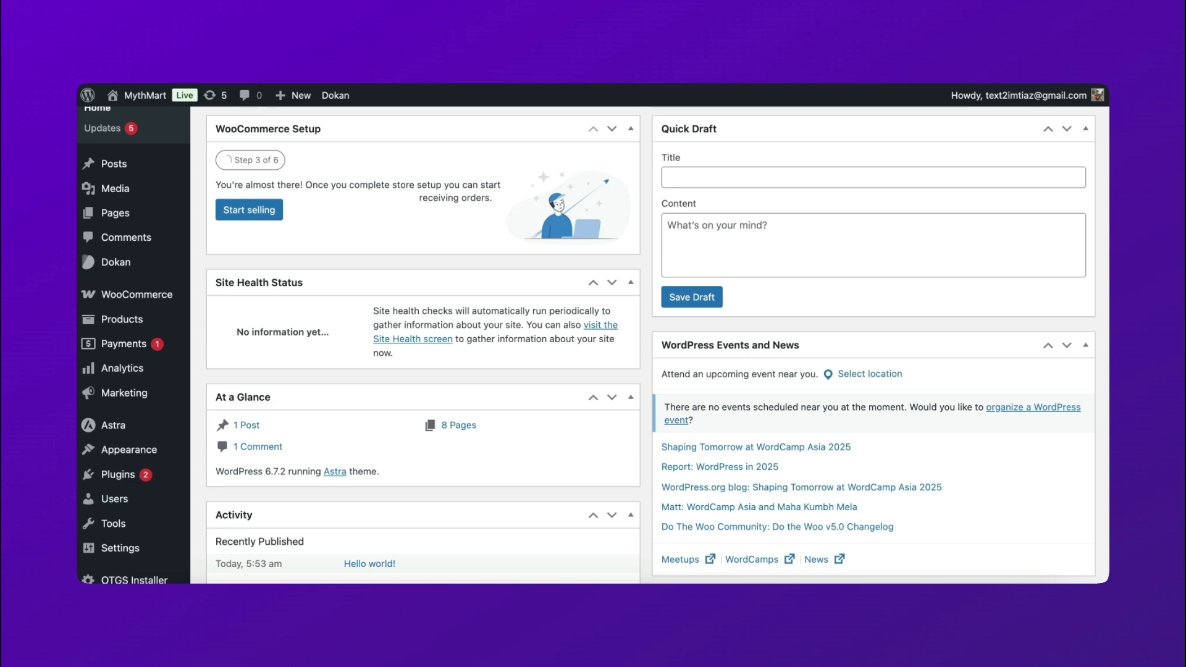
scroll(646, 139, "down", 1)
scroll(646, 135, "down", 3)
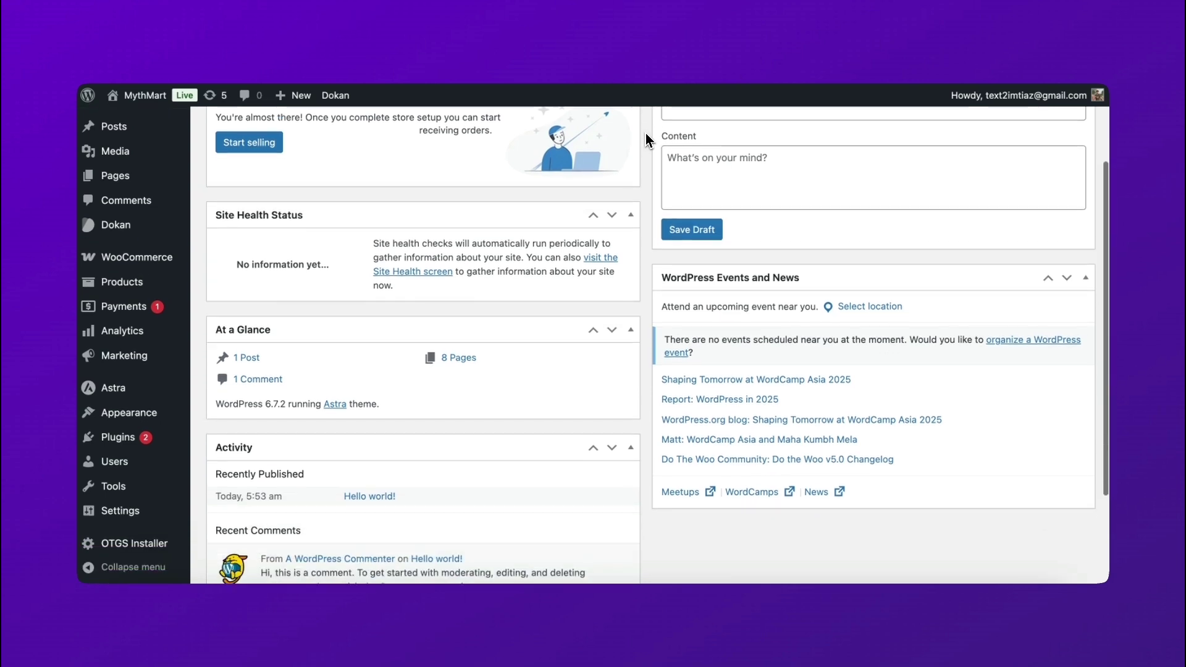
scroll(646, 138, "down", 2)
scroll(645, 345, "down", 2)
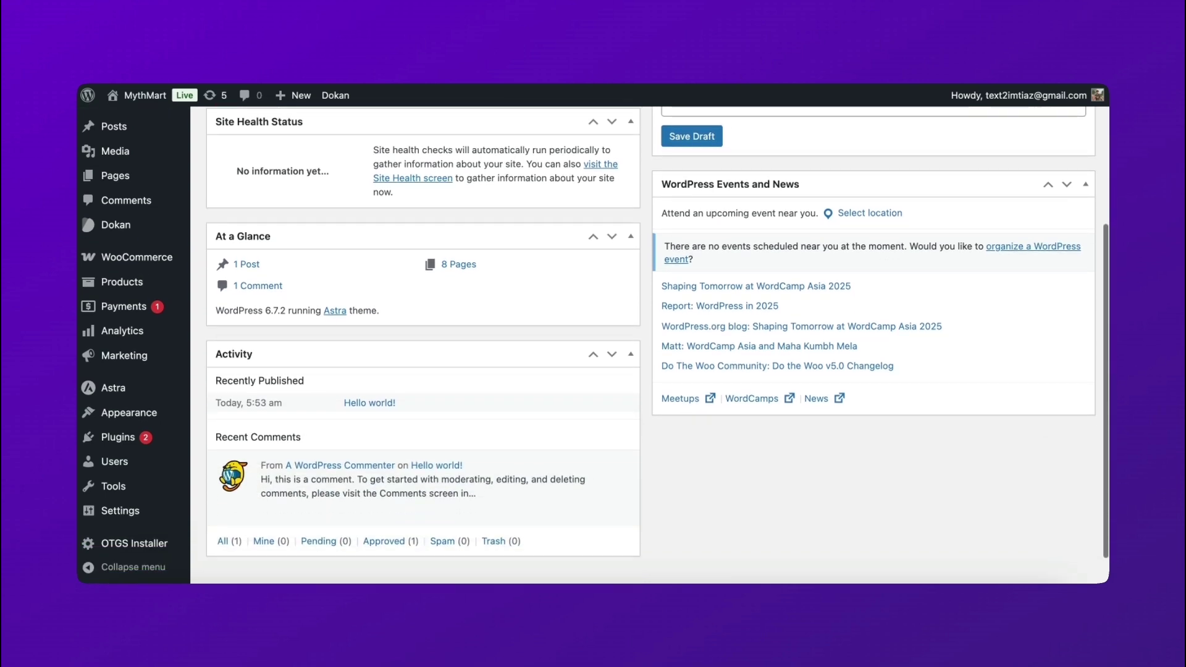
scroll(646, 344, "down", 1)
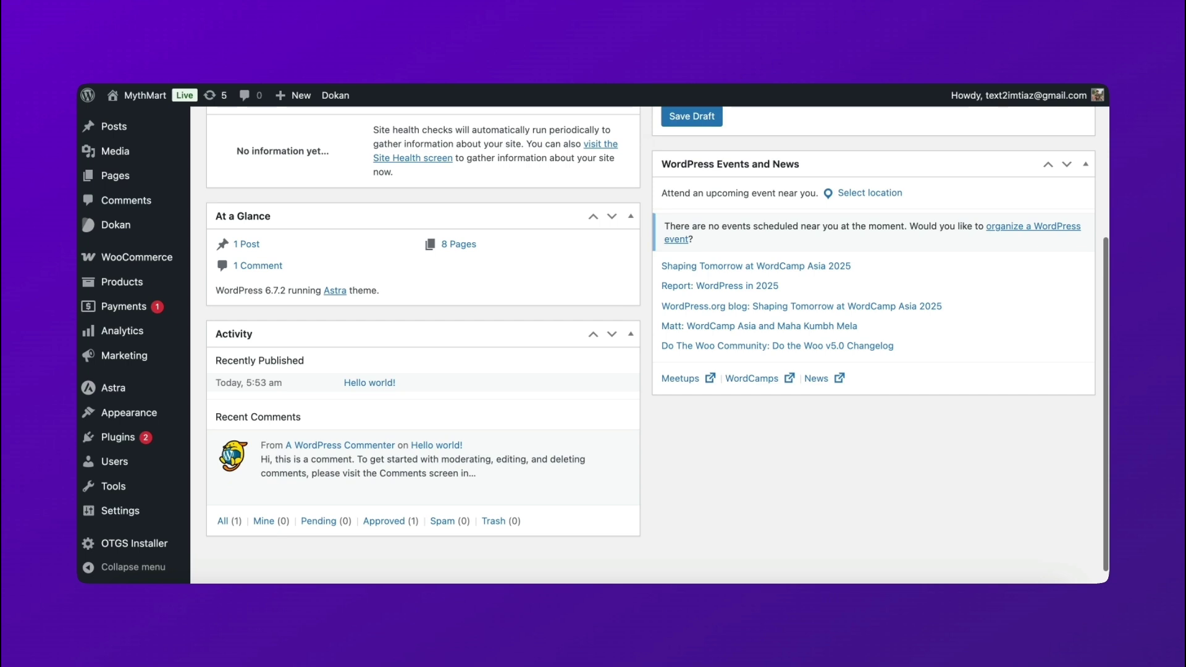
scroll(646, 137, "down", 1)
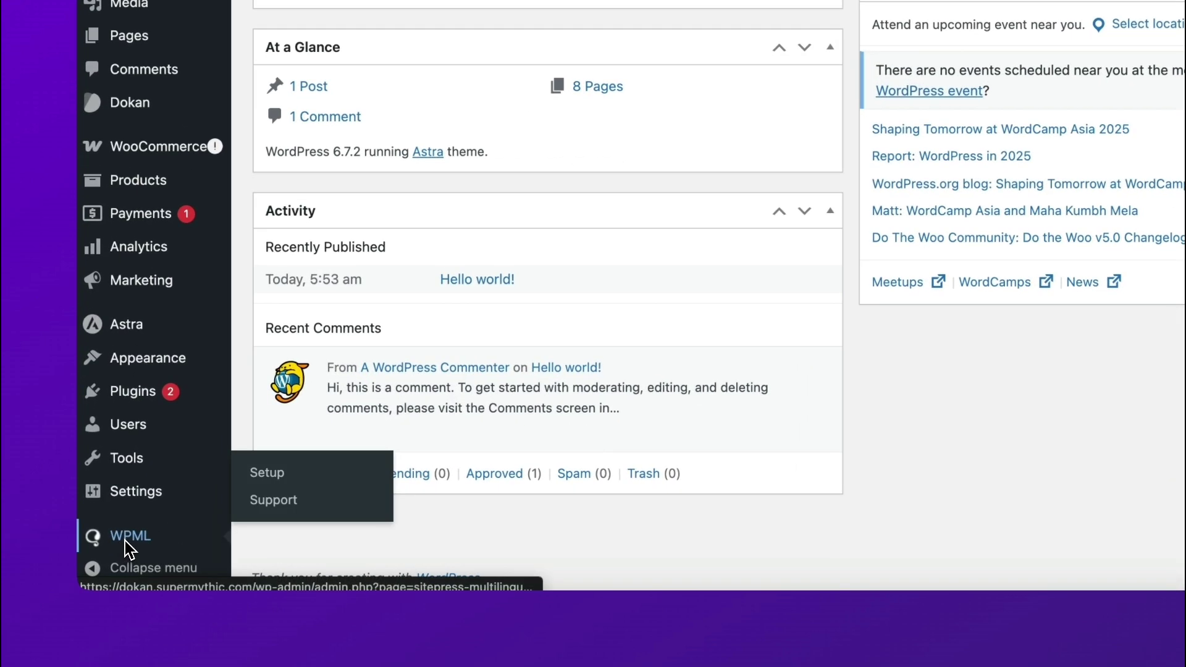
In the WPML setup wizard, add French, German, Italian and Arabic as translation languages.
left_click(129, 537)
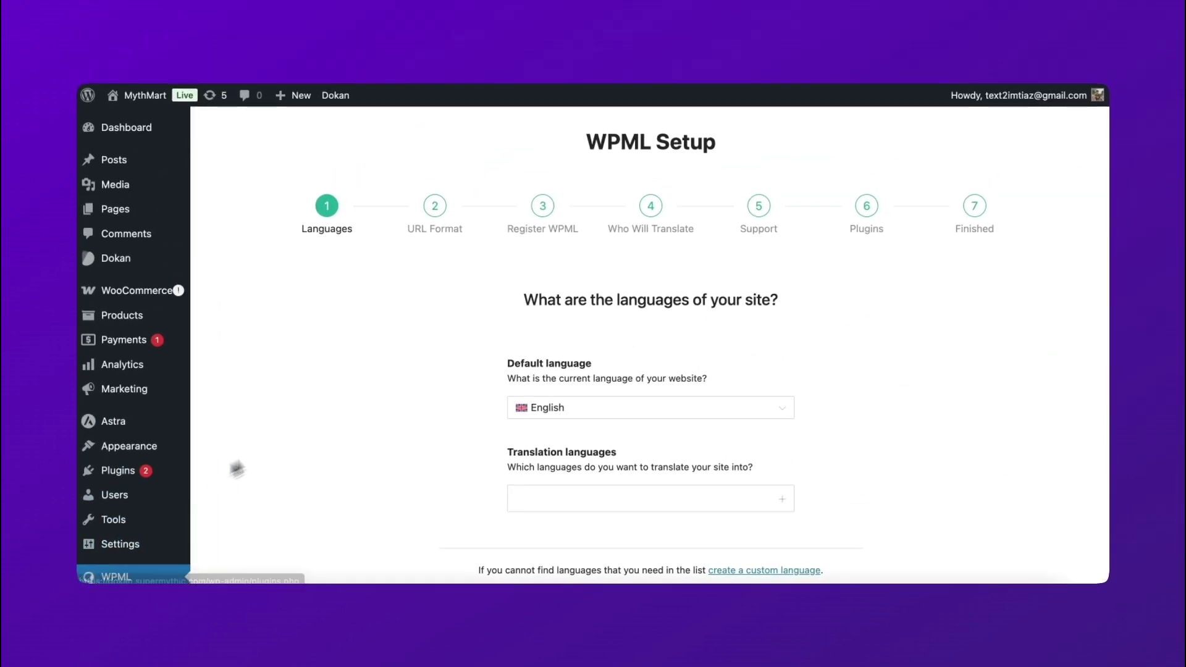
scroll(345, 407, "down", 2)
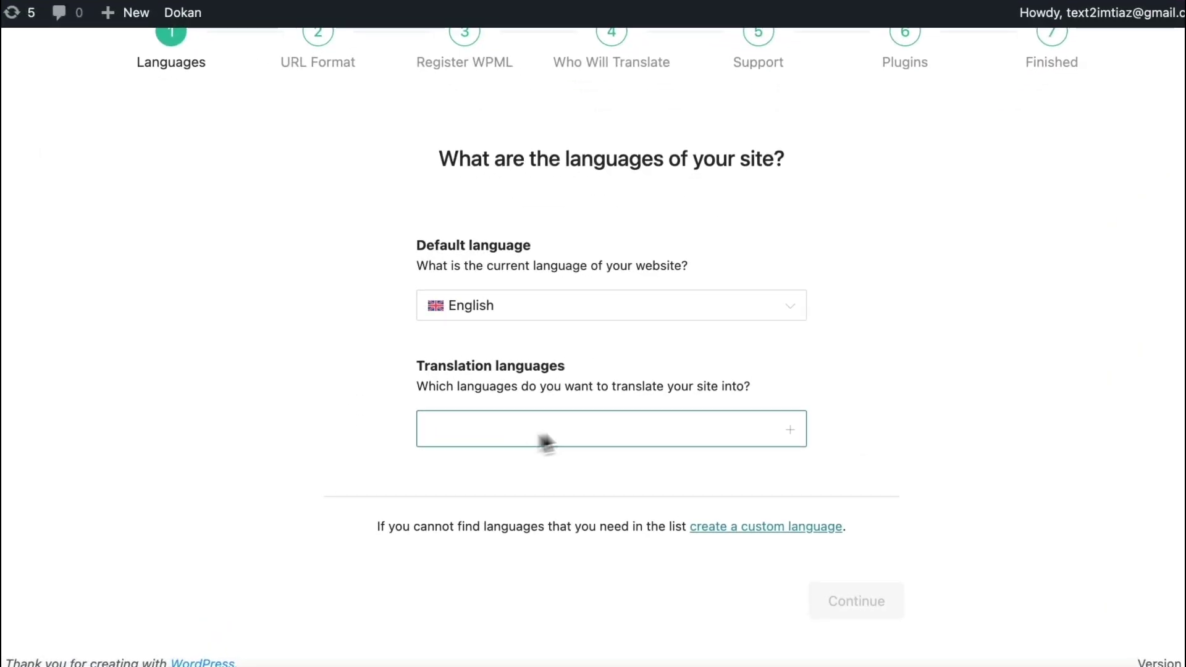
left_click(544, 436)
scroll(564, 222, "down", 3)
scroll(563, 222, "down", 2)
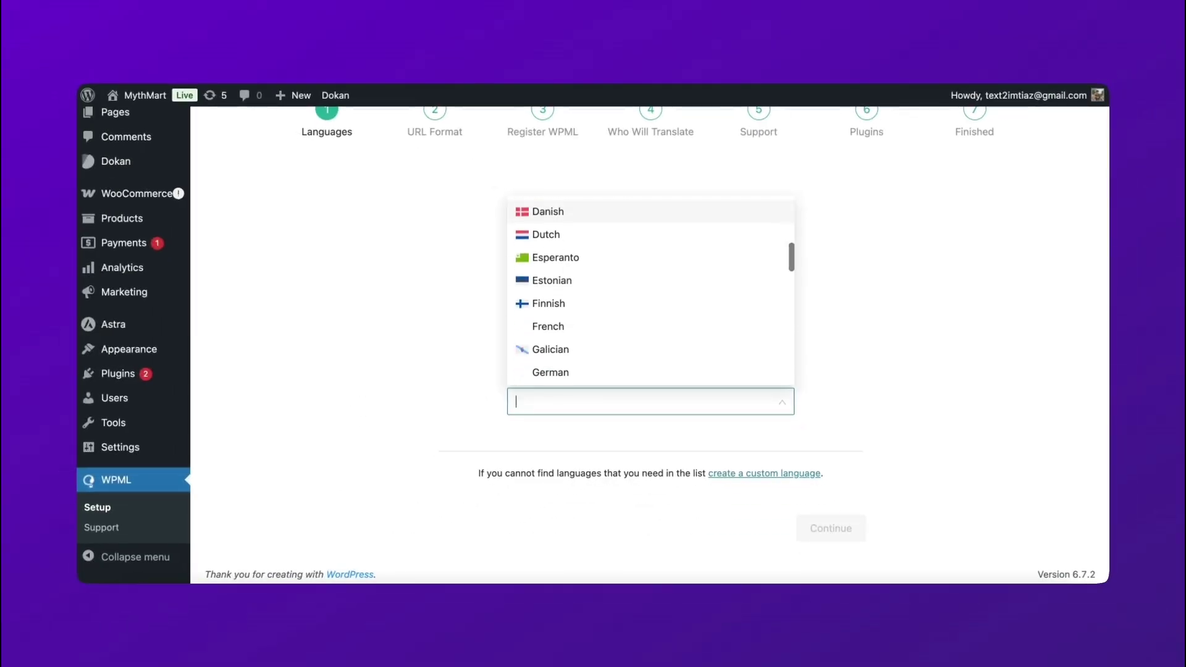
left_click(565, 306)
left_click(549, 352)
scroll(548, 352, "down", 3)
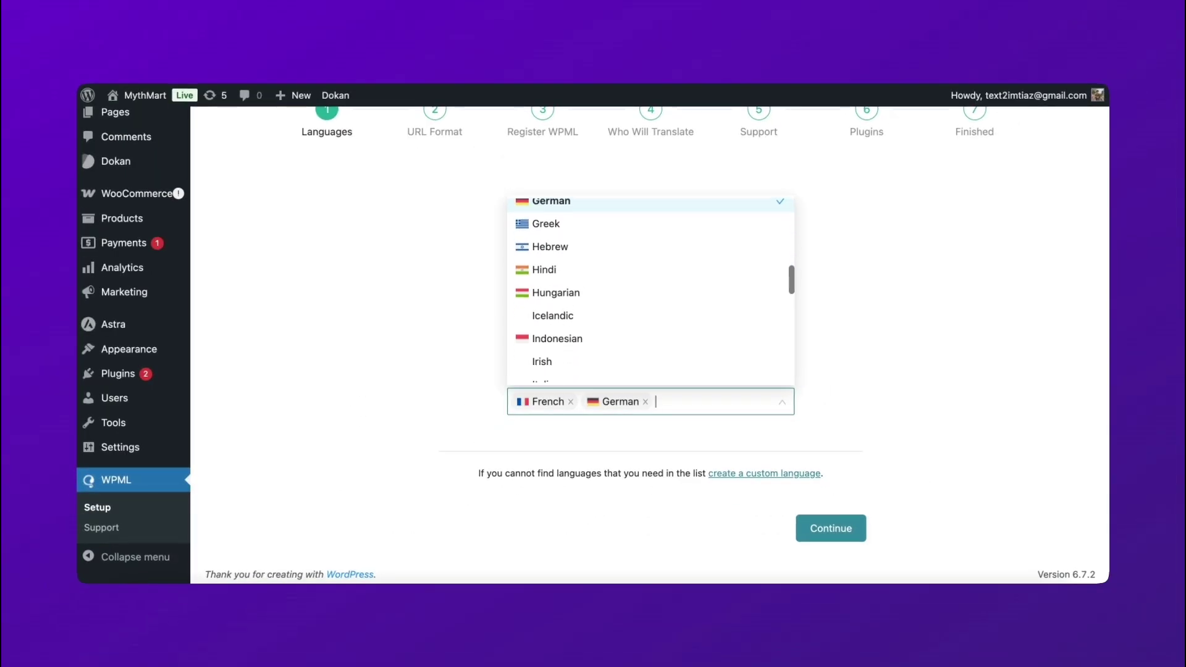
scroll(556, 315, "down", 2)
left_click(542, 296)
scroll(491, 241, "up", 10)
left_click(491, 184)
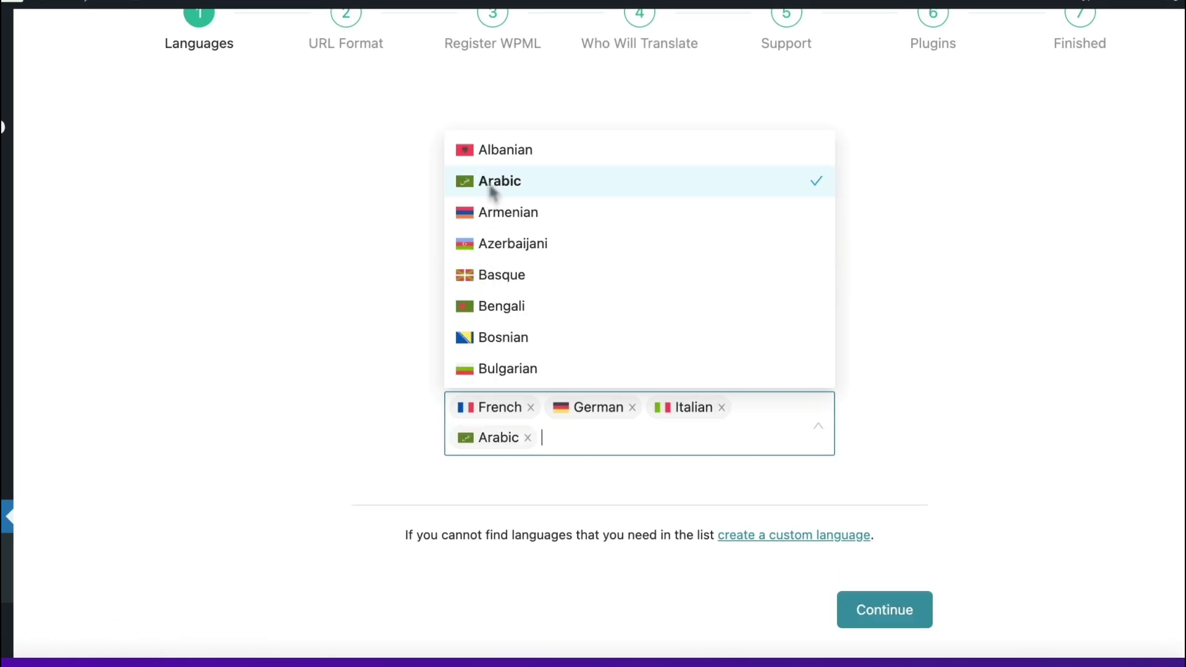
left_click(810, 563)
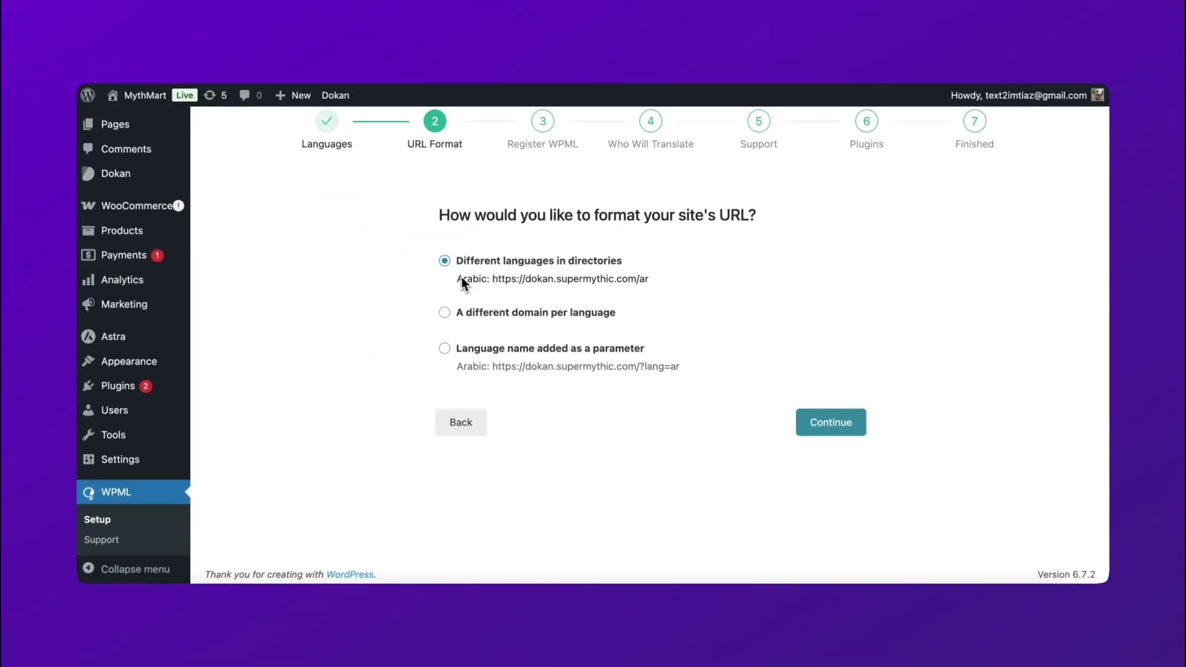
Try 'A different domain per language', then keep 'Different languages in directories' as the URL format.
left_click(445, 312)
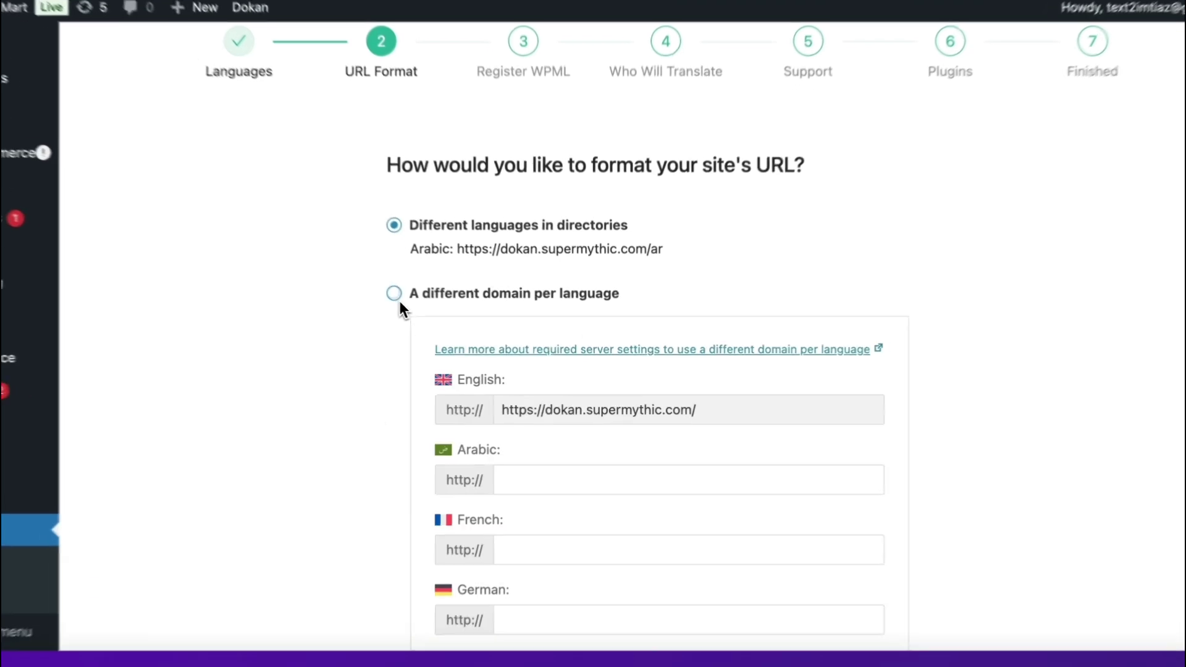
scroll(388, 334, "down", 3)
left_click(412, 483)
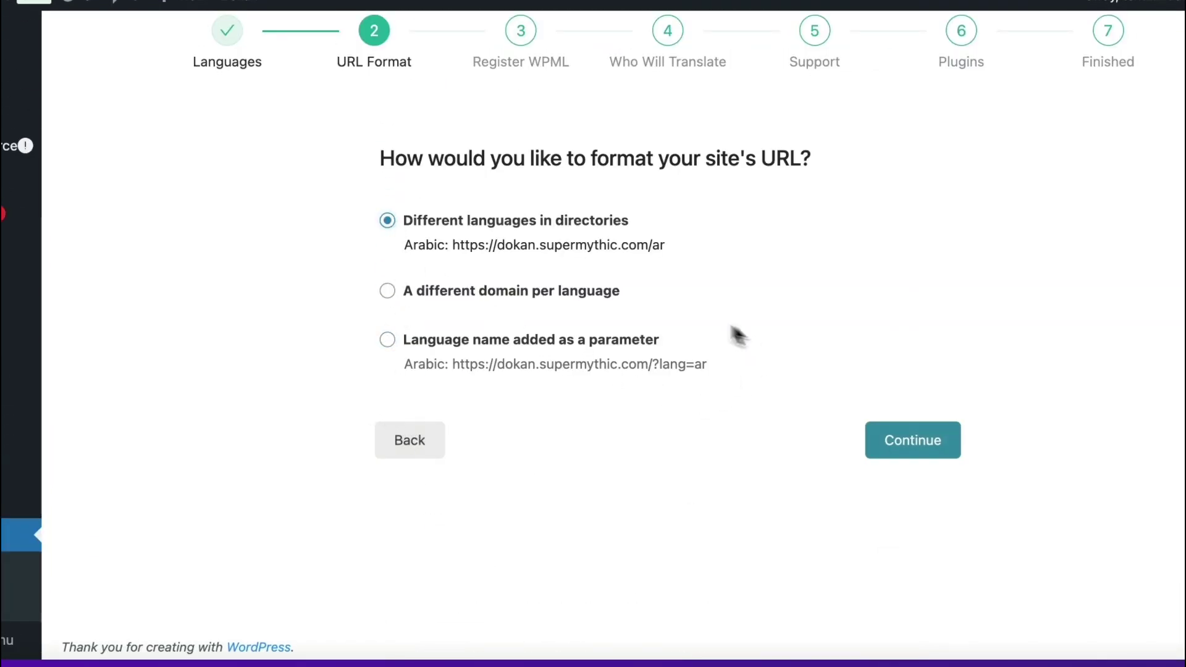
left_click(894, 450)
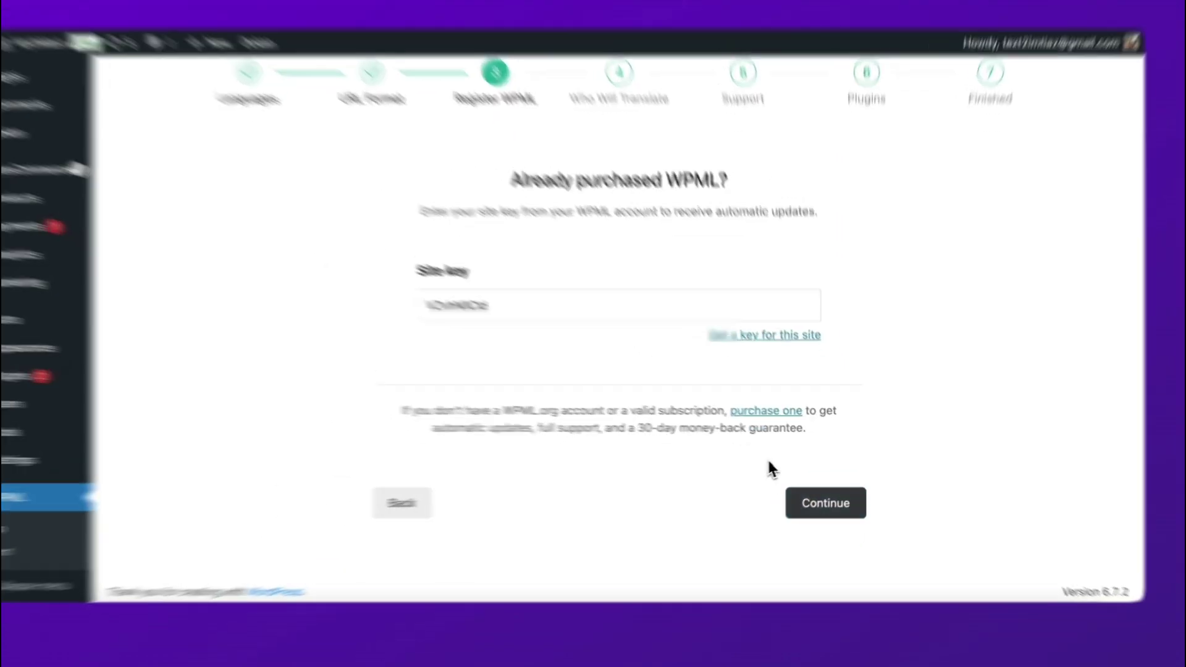
Review the translator options and choose 'Only myself' as the translator.
left_click(825, 497)
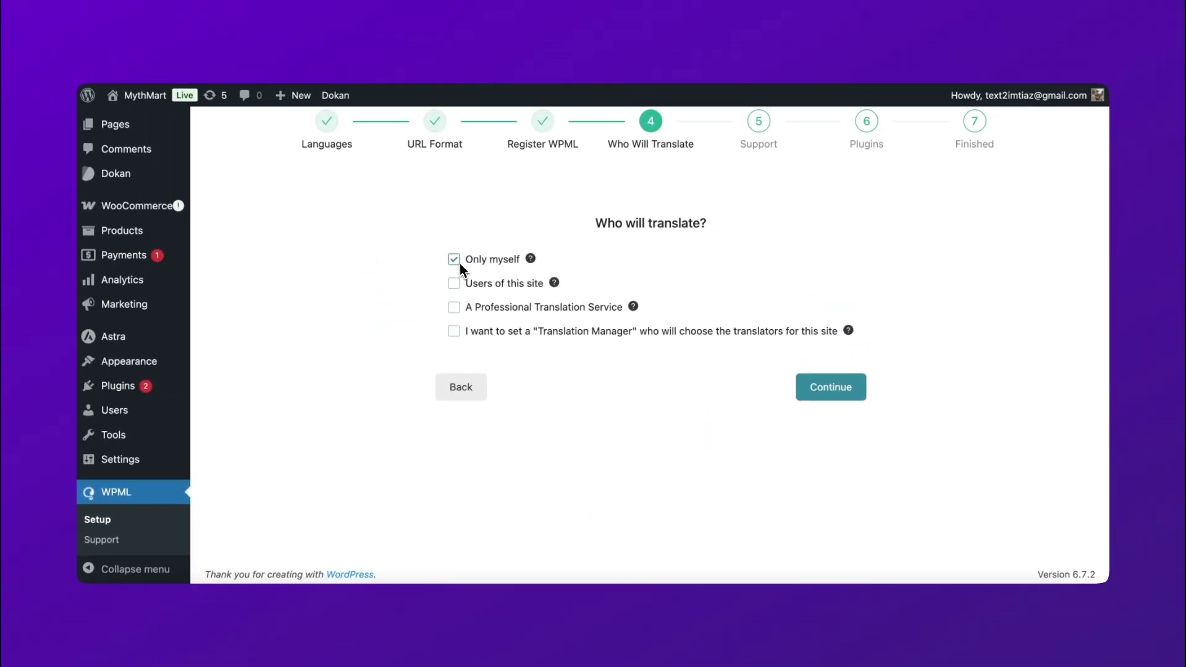
left_click(454, 283)
left_click(455, 387)
left_click(454, 491)
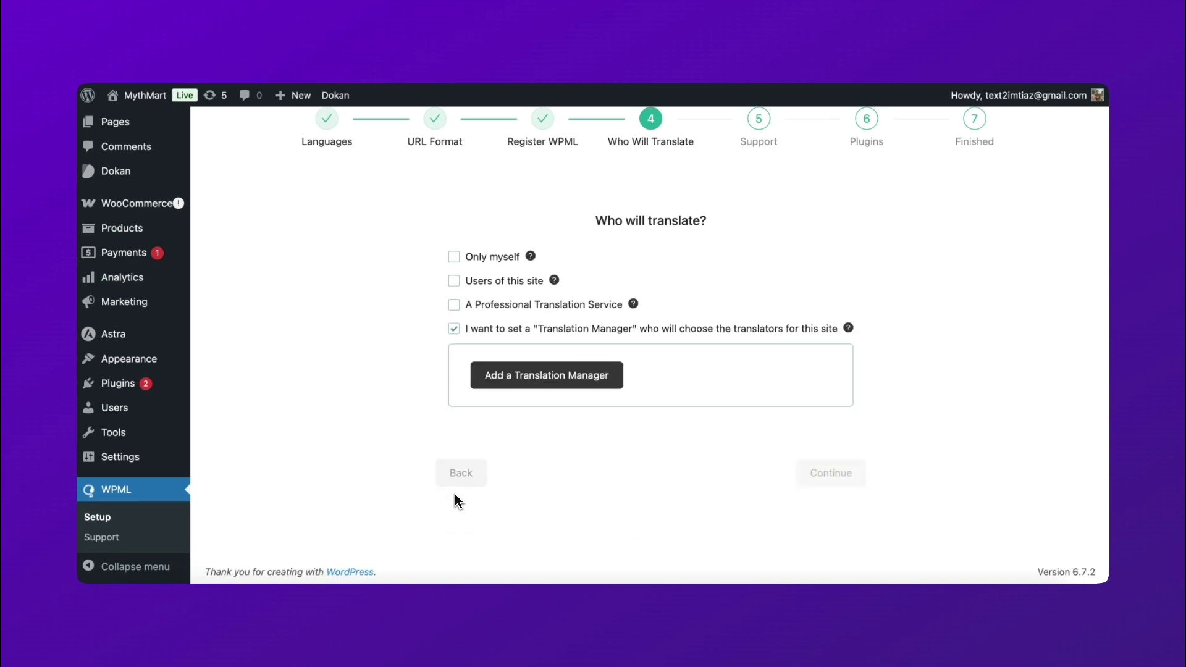
left_click(457, 260)
On the Support step, agree to send theme and plugins information.
left_click(832, 395)
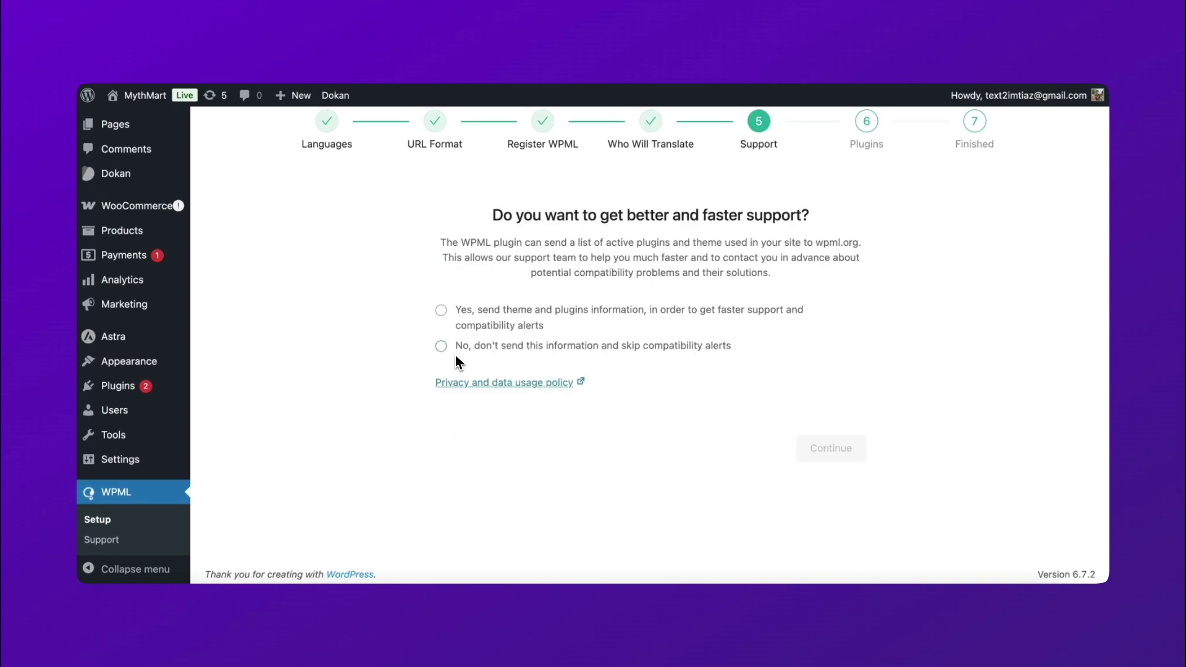
left_click(441, 310)
left_click(830, 449)
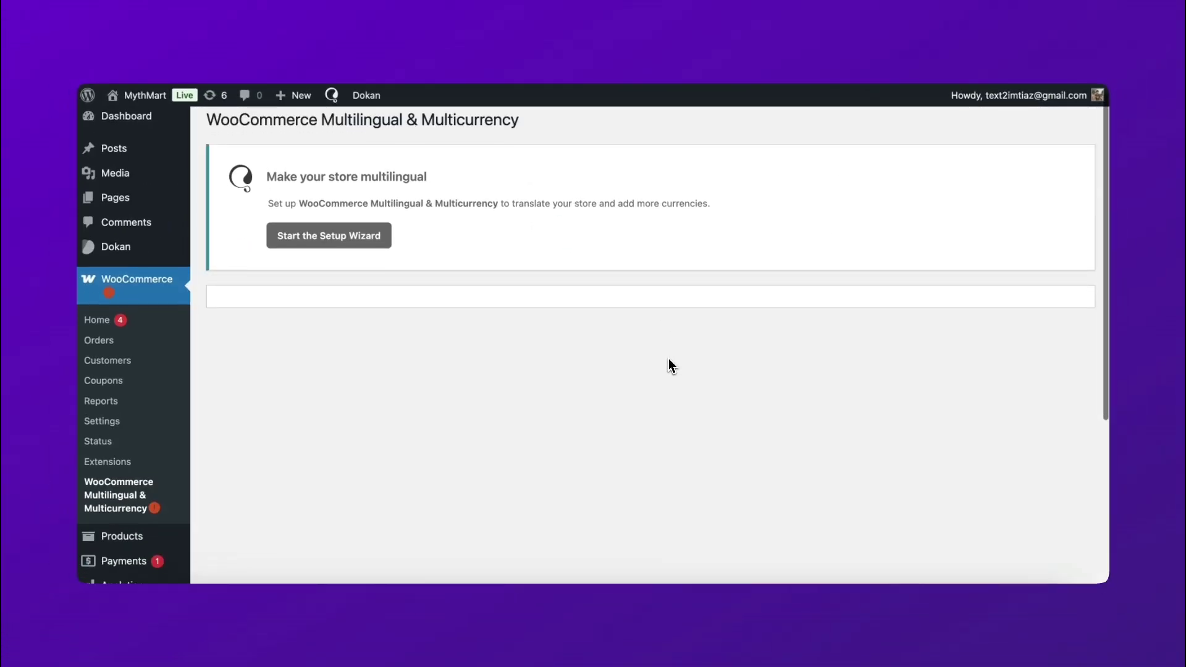
scroll(668, 366, "down", 1)
scroll(649, 343, "up", 1)
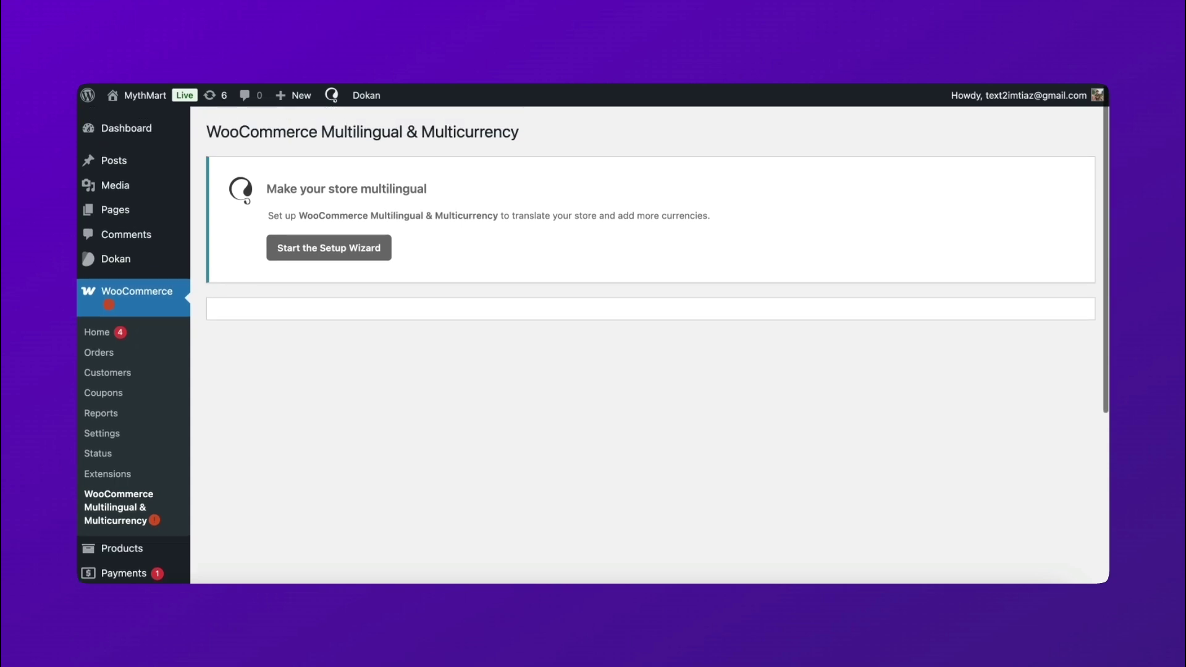
scroll(108, 464, "down", 1)
scroll(108, 464, "down", 5)
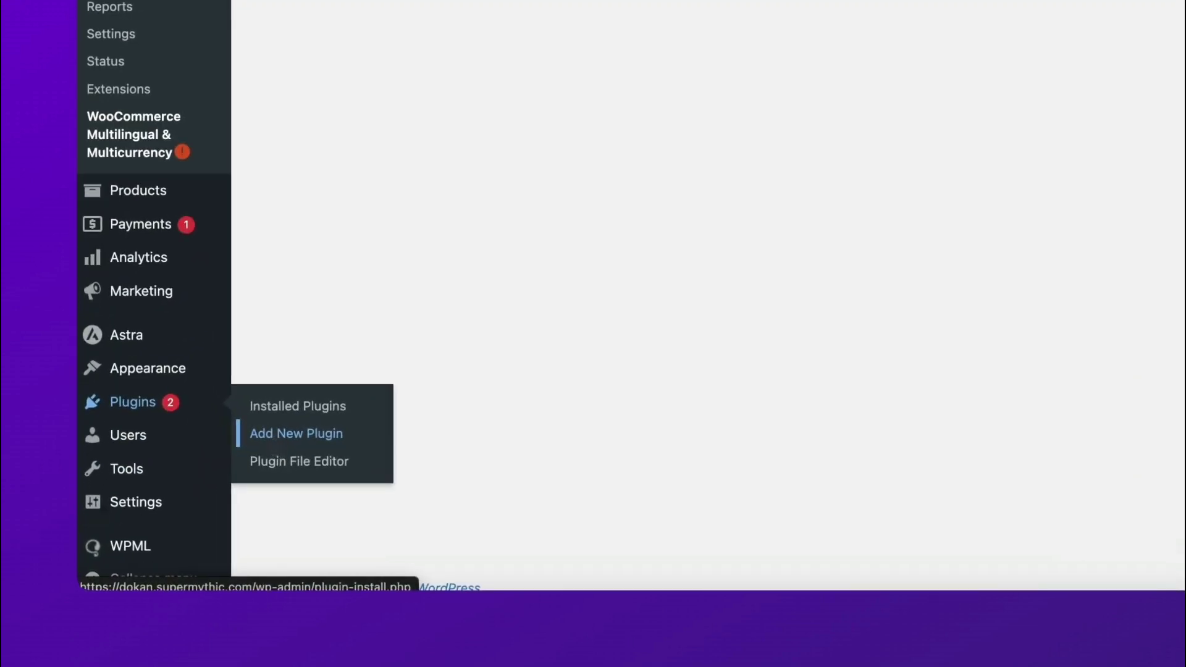
Search the plugin directory for 'Dokan wpml', then install and activate Dokan WPML.
left_click(209, 469)
left_click(837, 182)
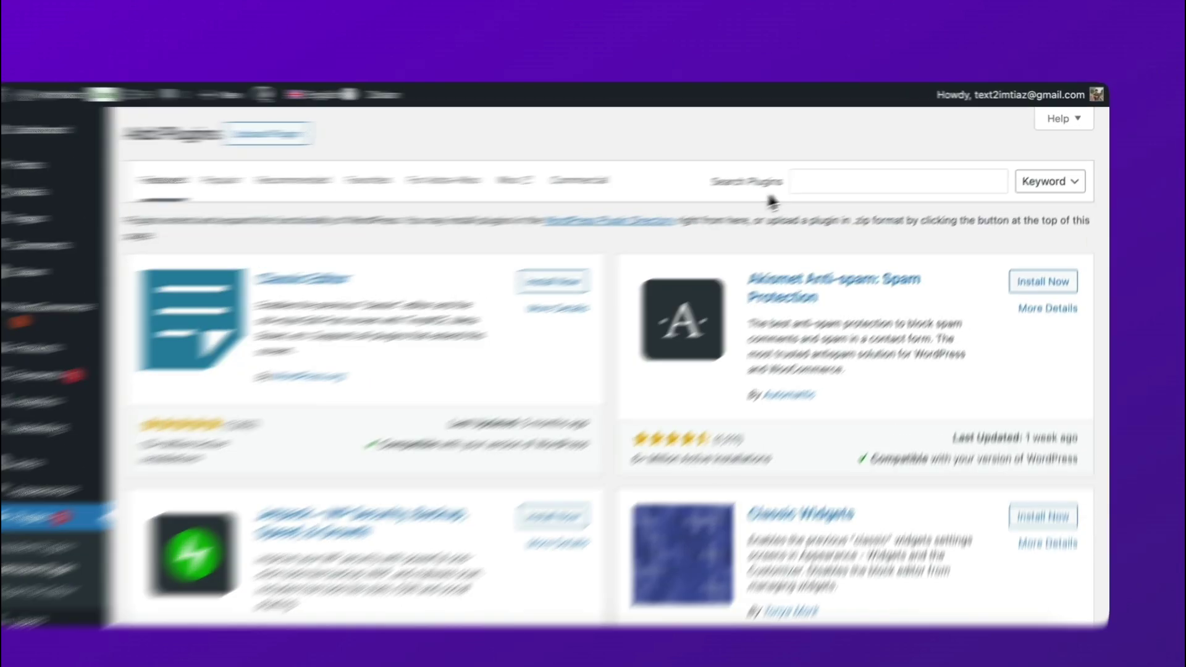
left_click(886, 210)
type("Dokan wpml")
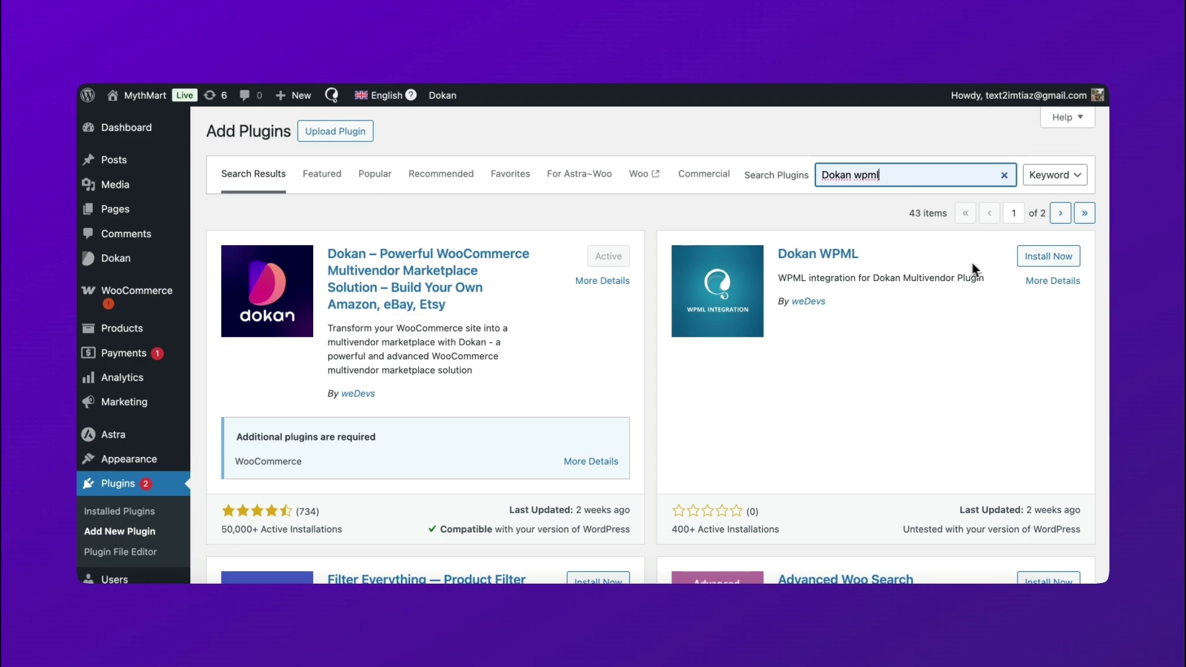
left_click(1034, 256)
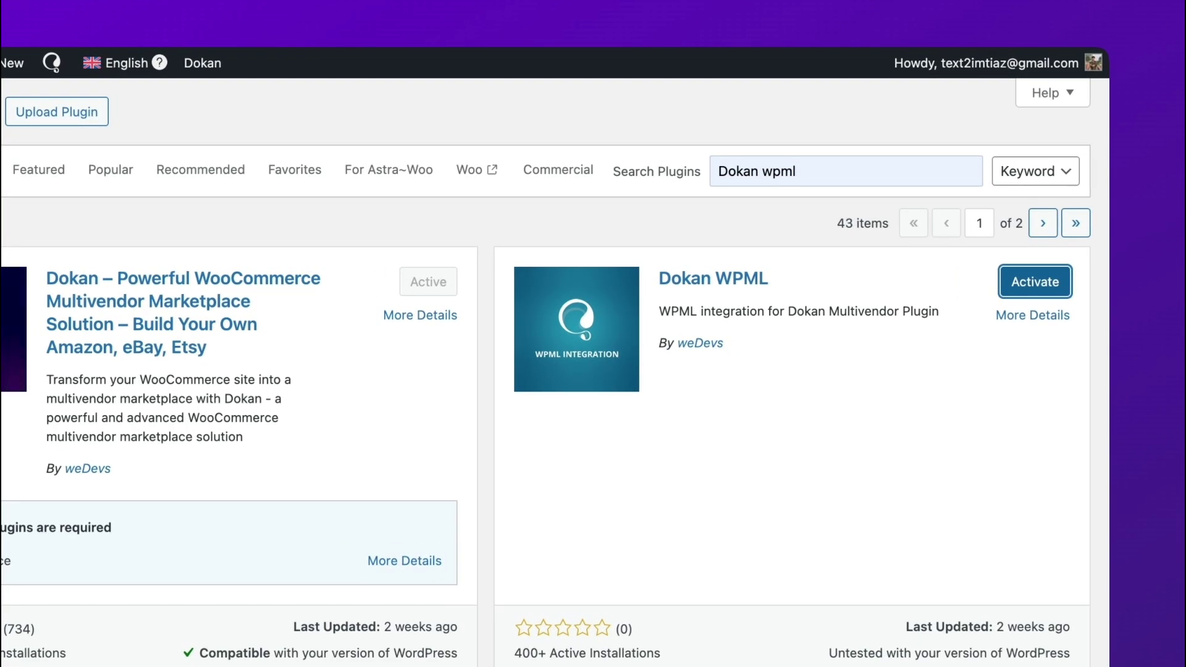
left_click(1035, 281)
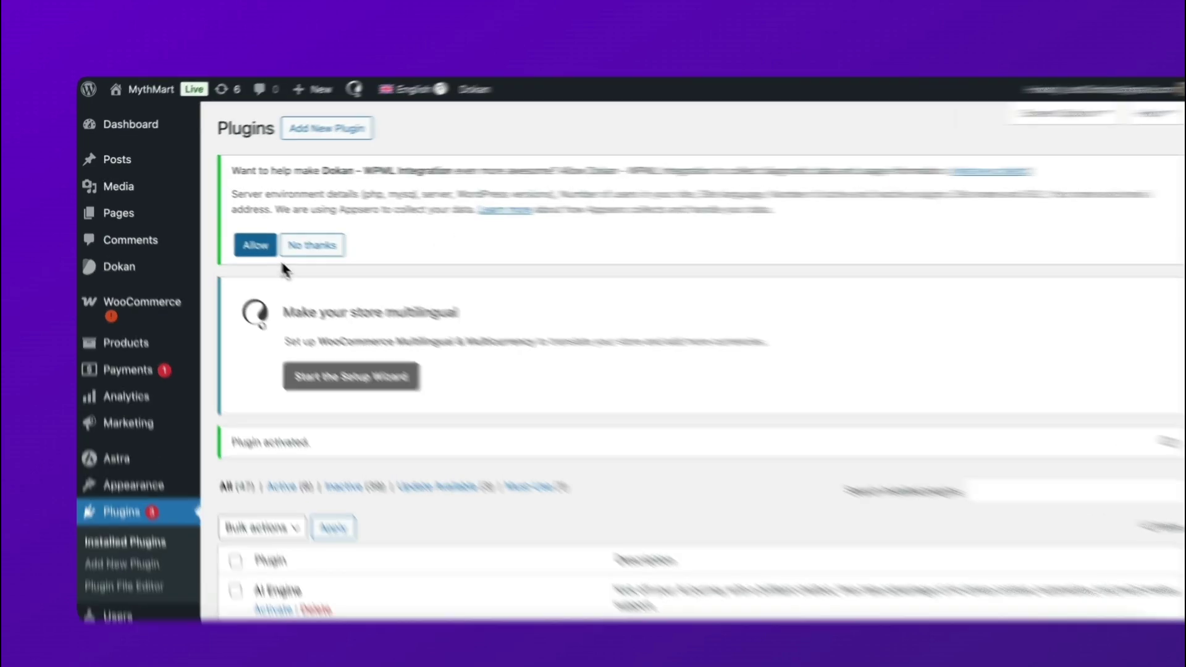
Allow the Dokan - WPML Integration plugin to collect diagnostic data.
left_click(242, 238)
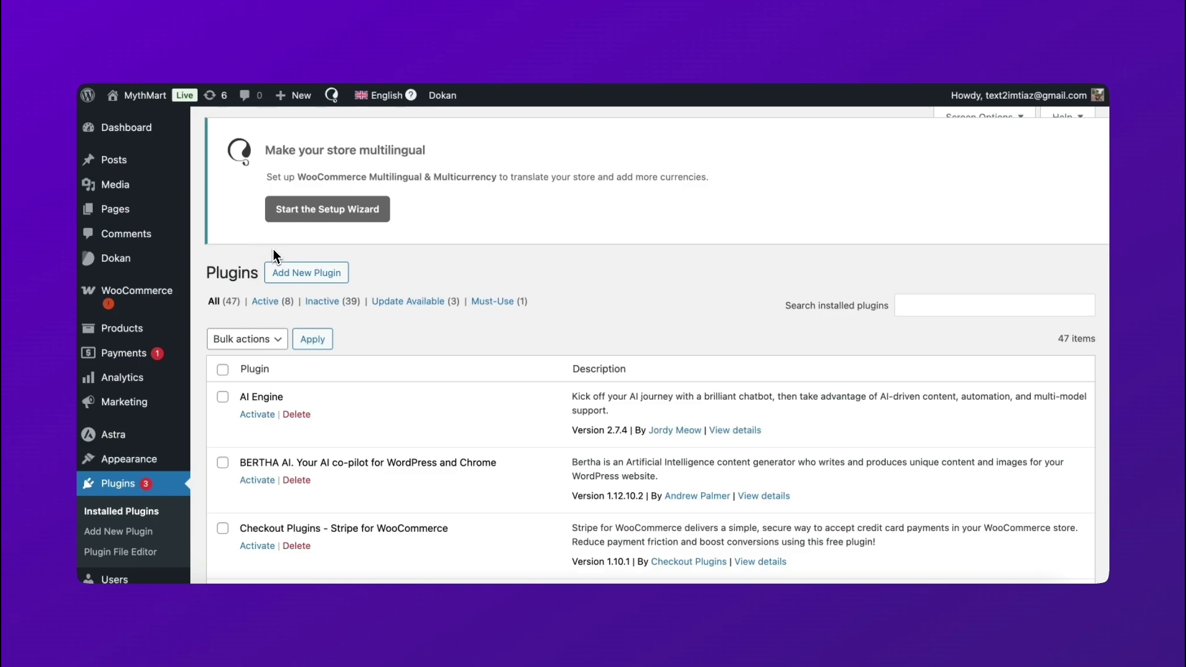
scroll(330, 220, "down", 10)
scroll(331, 220, "down", 3)
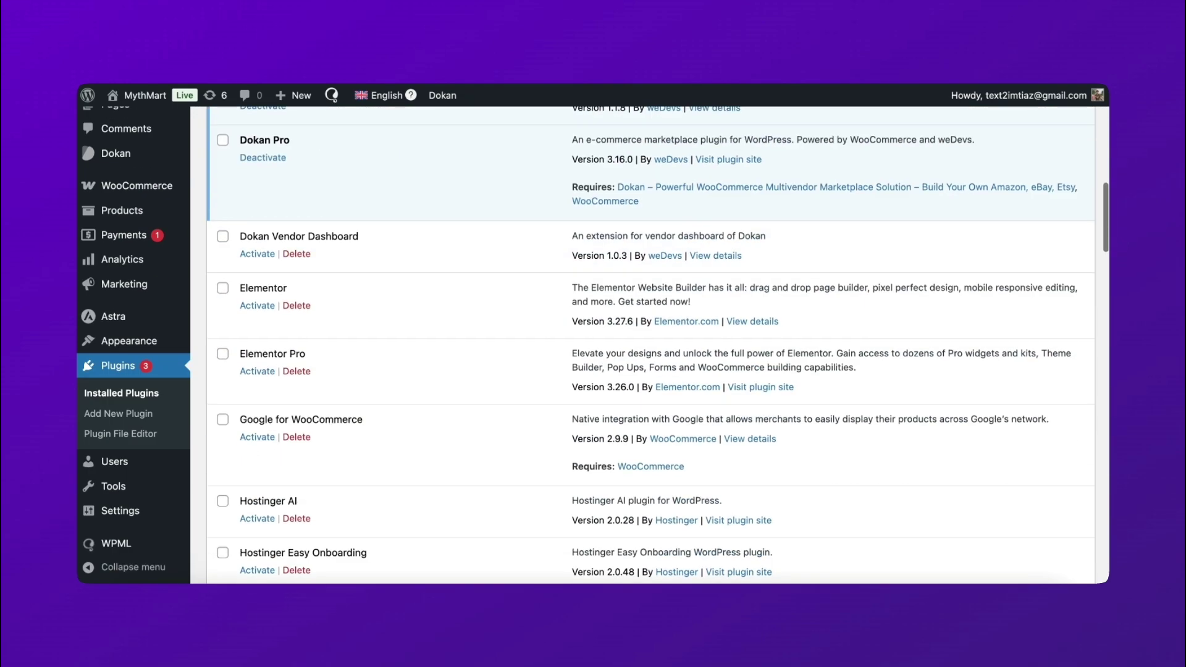
scroll(330, 220, "up", 10)
scroll(649, 370, "down", 1)
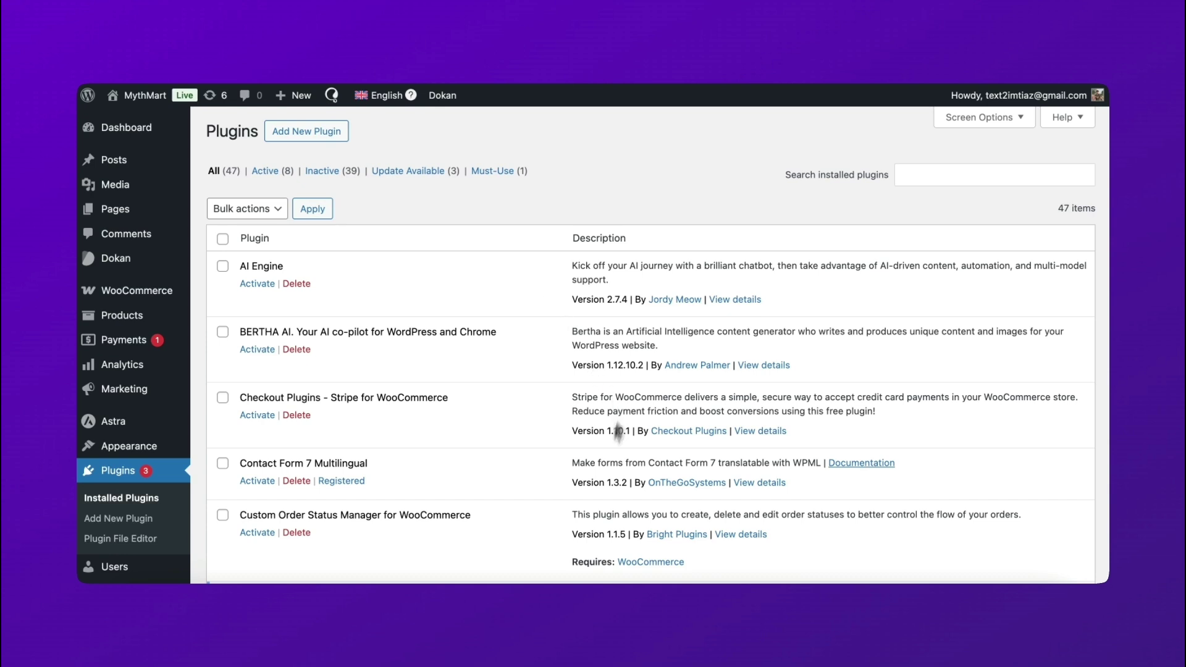
scroll(450, 567, "down", 1)
scroll(299, 305, "up", 1)
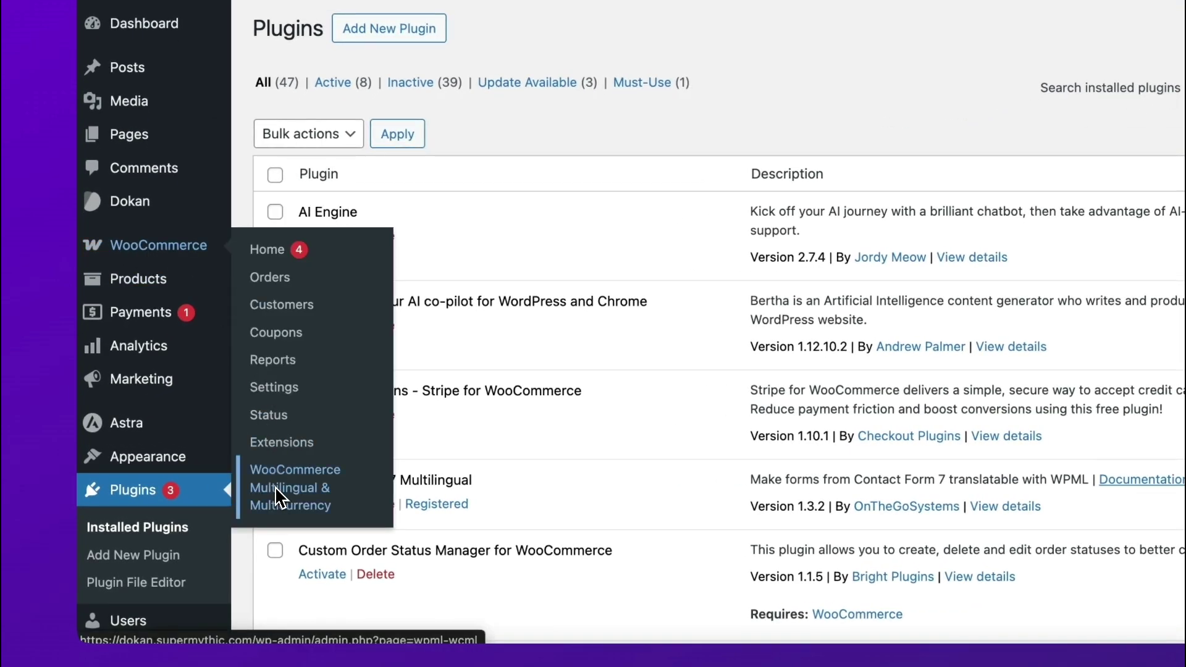
Filter Translate Products to Arabic and start automatic translation, publishing without review.
left_click(278, 496)
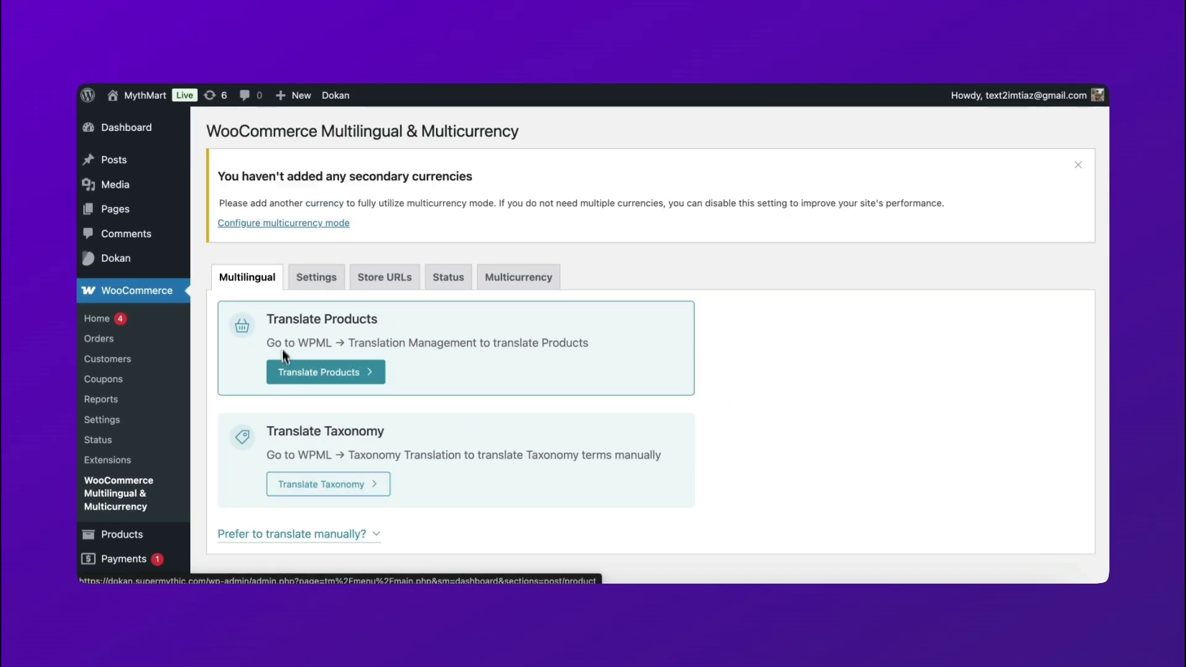
left_click(376, 363)
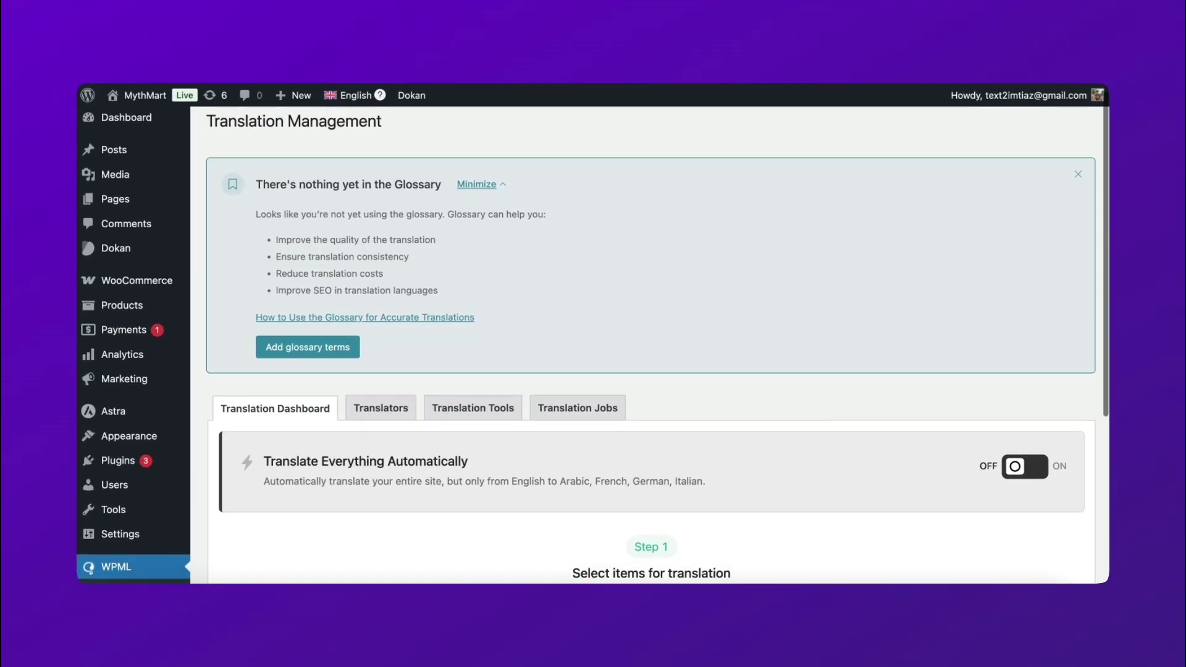
scroll(747, 452, "down", 5)
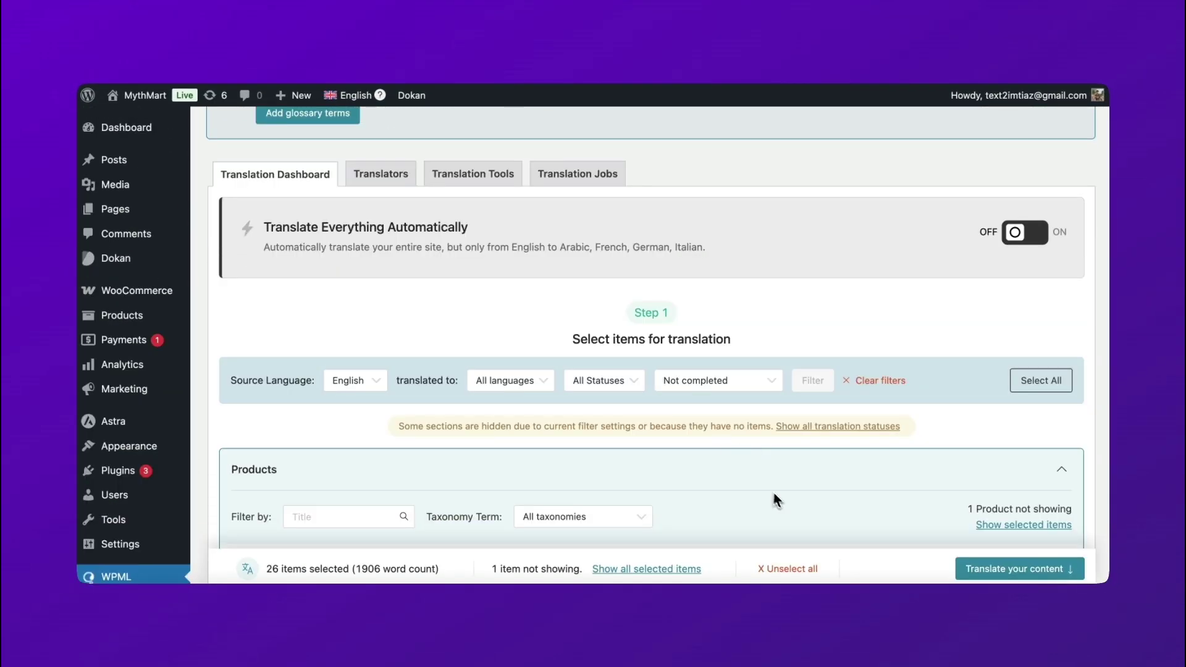
scroll(774, 496, "down", 4)
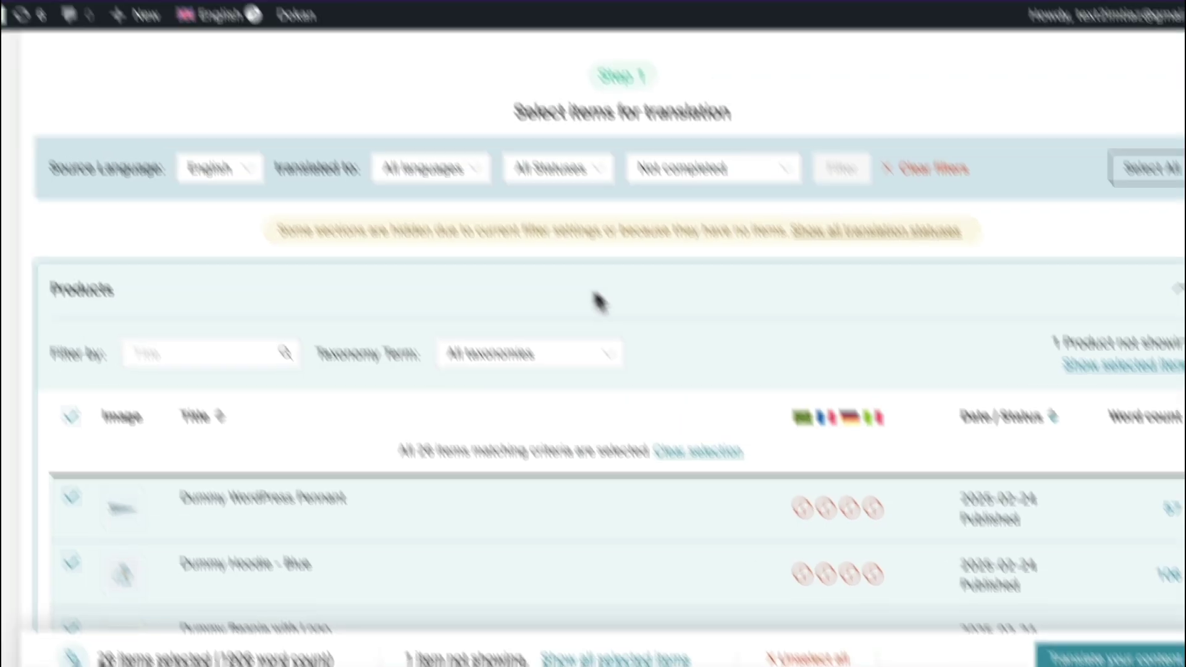
left_click(509, 216)
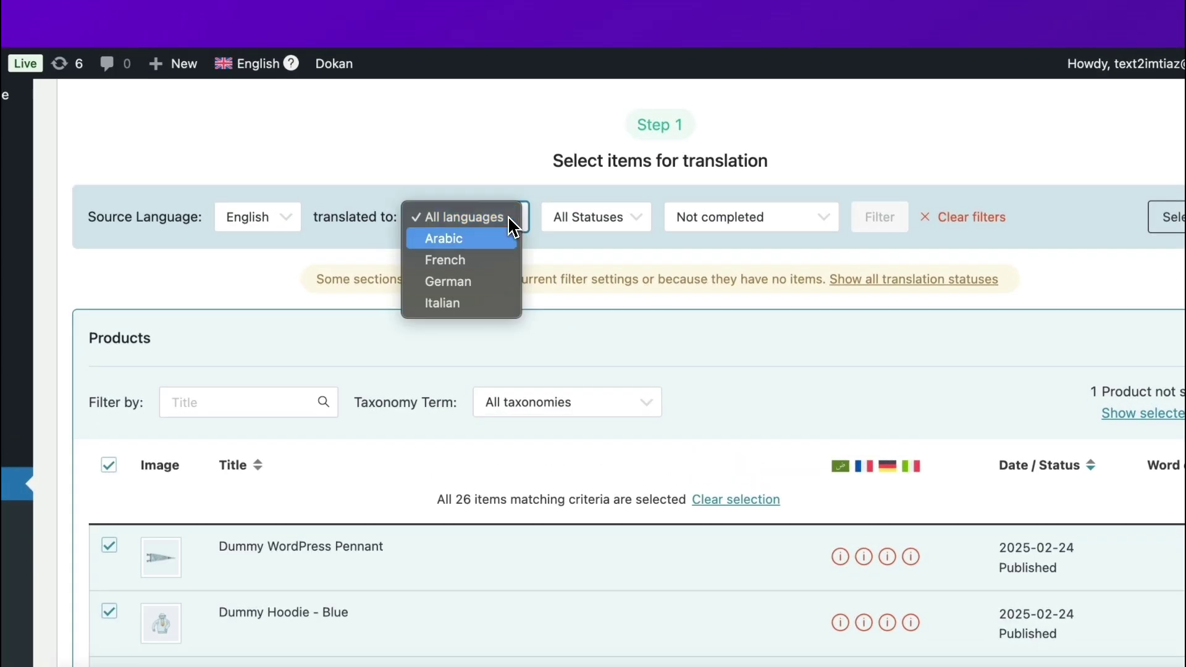
left_click(510, 239)
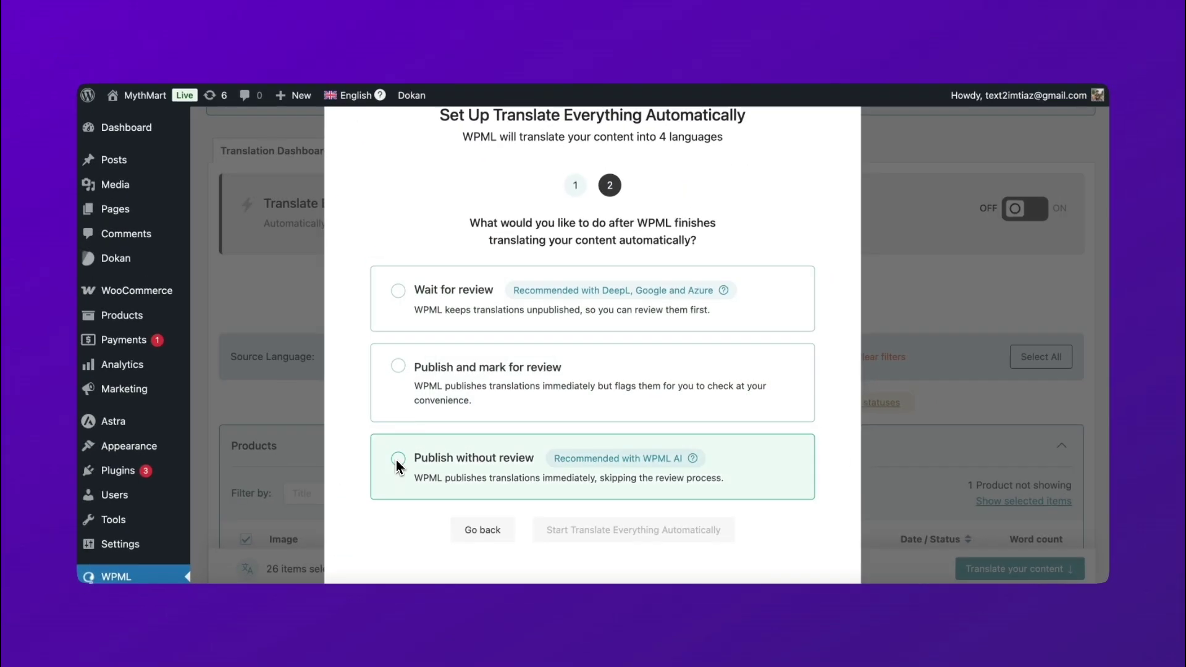
left_click(398, 459)
left_click(601, 531)
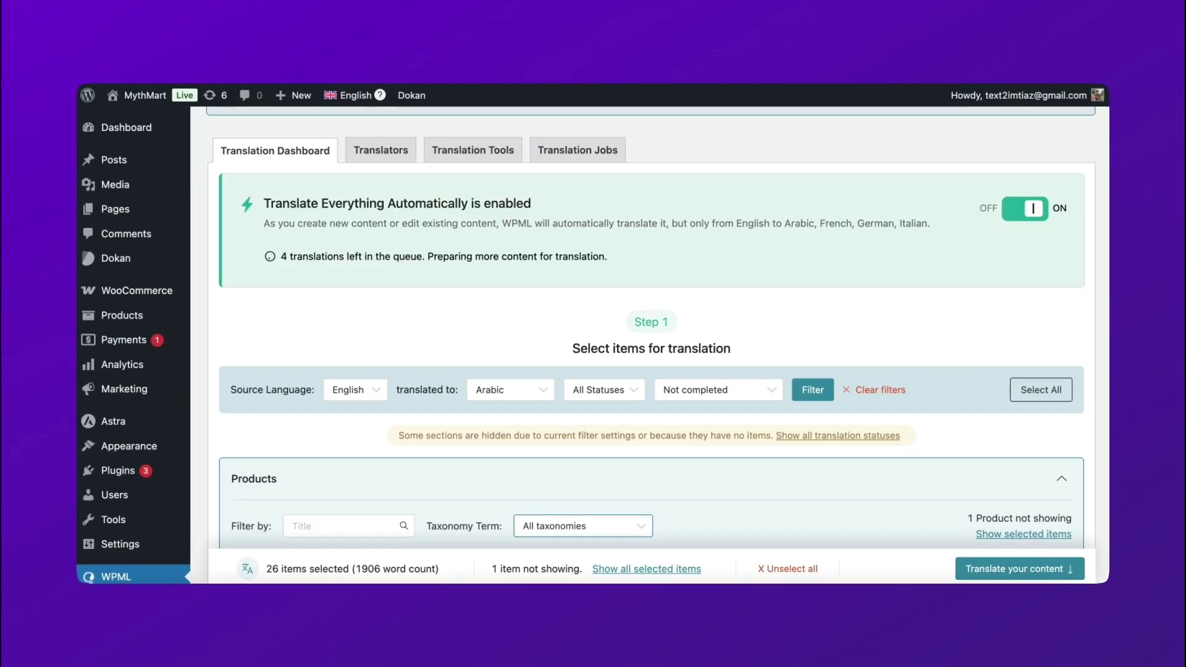
scroll(626, 526, "down", 1)
scroll(625, 526, "down", 3)
scroll(626, 526, "down", 1)
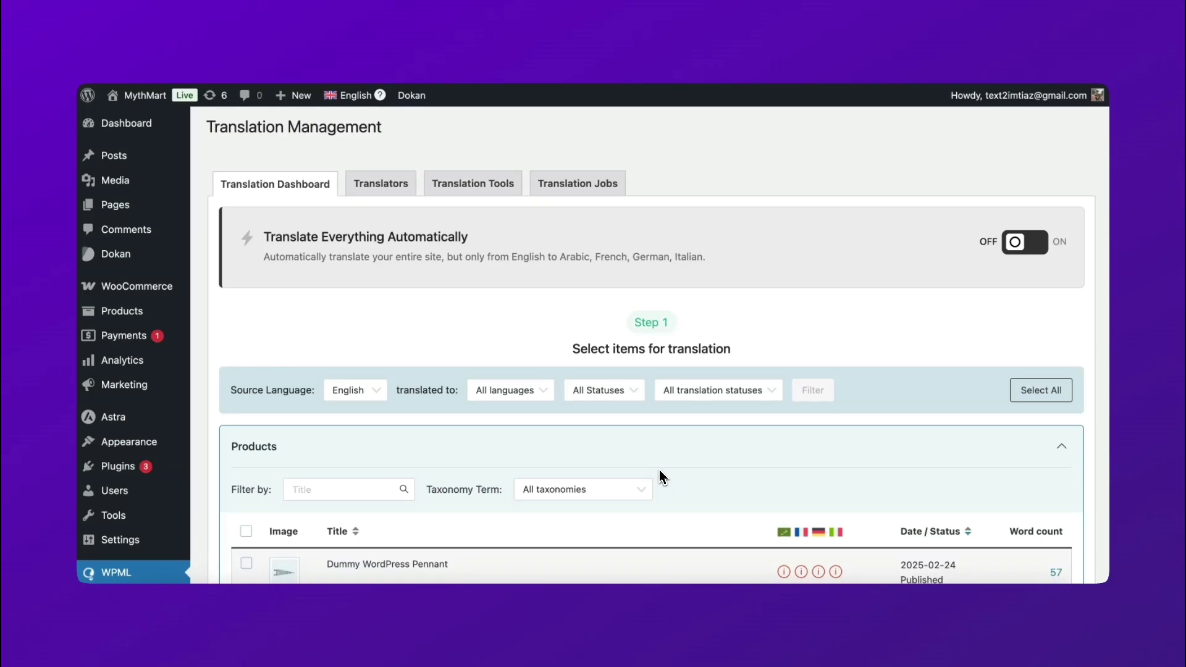
scroll(658, 470, "down", 5)
scroll(815, 397, "down", 5)
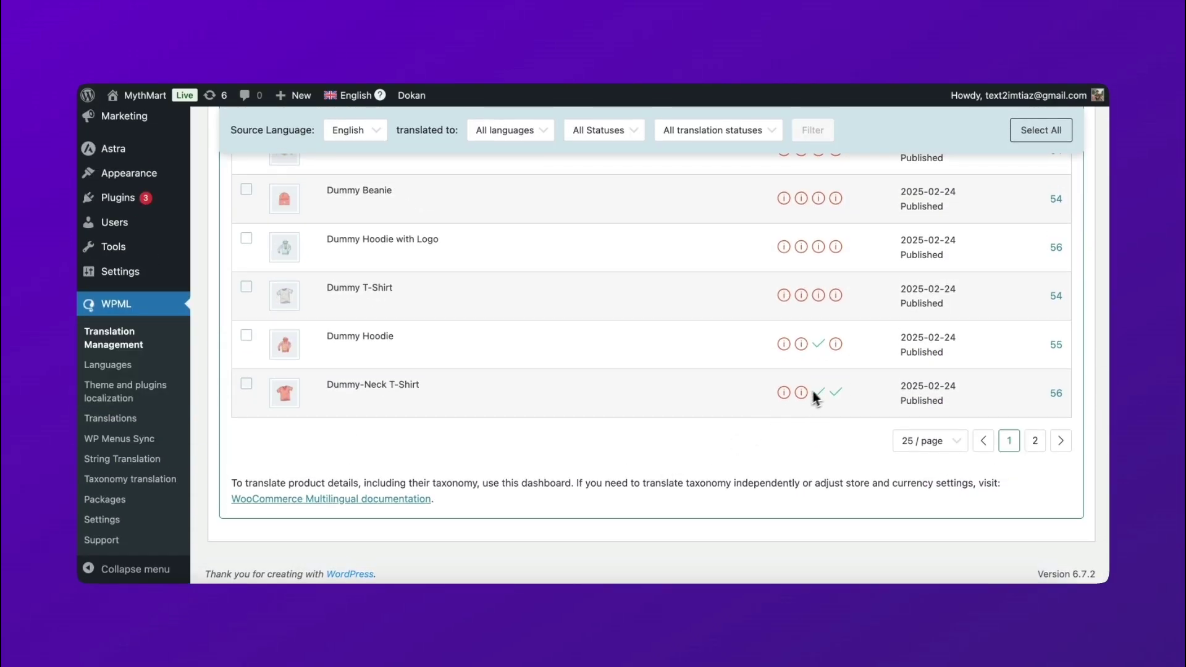
scroll(269, 385, "up", 3)
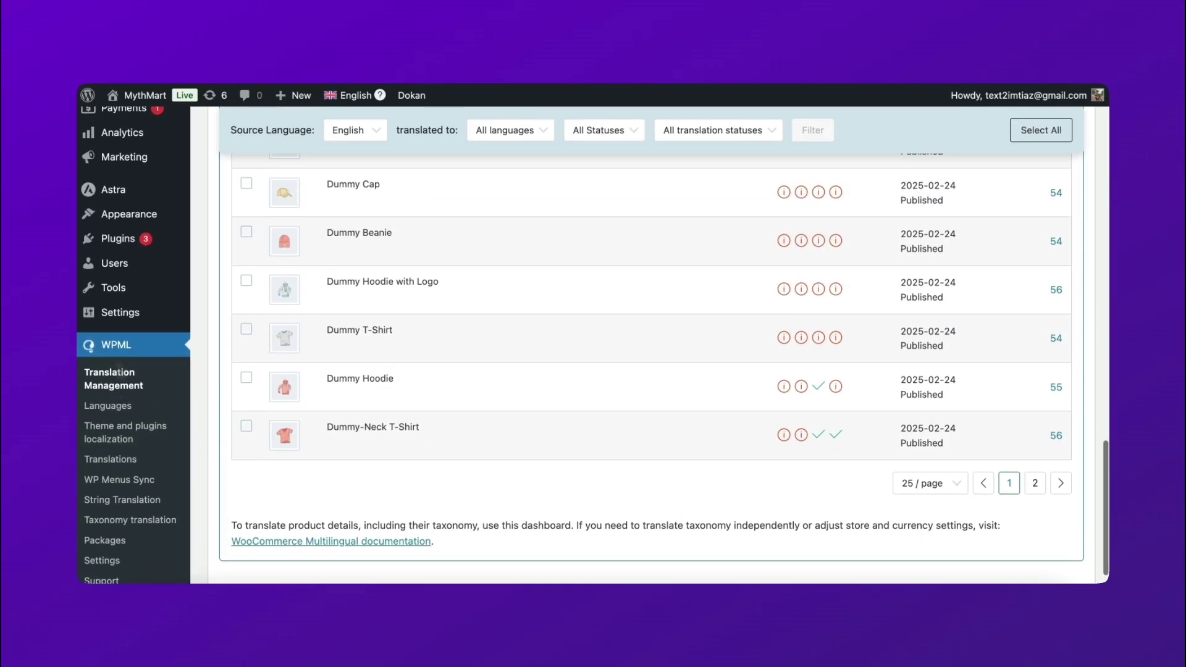
scroll(121, 228, "up", 1)
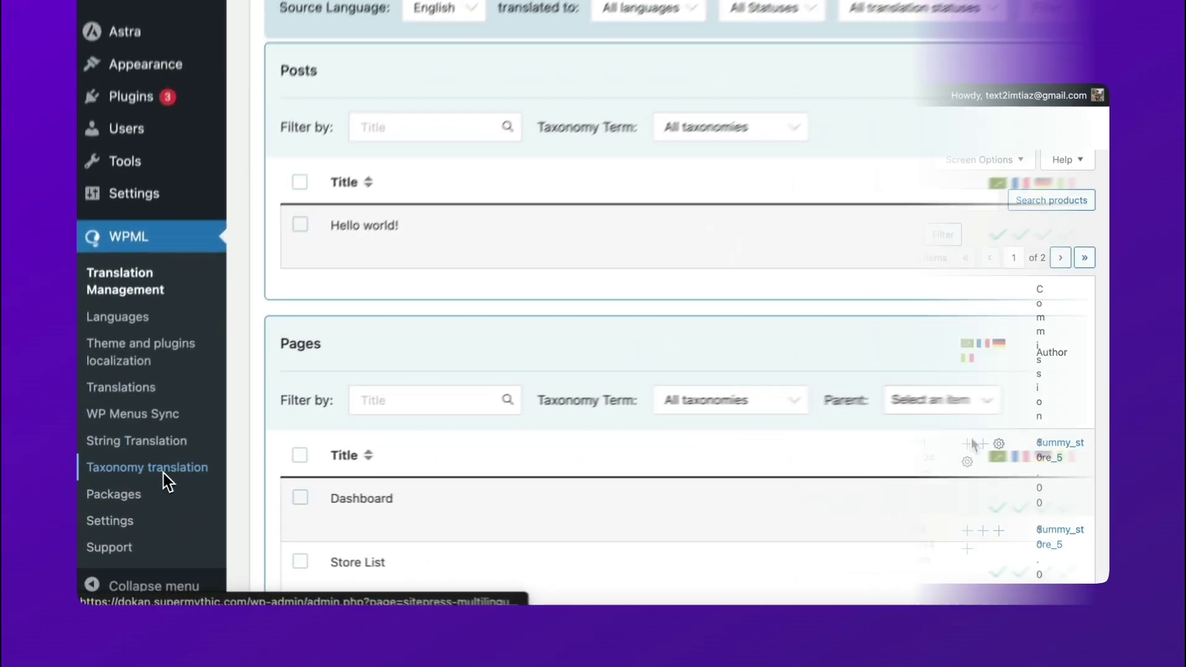
In Taxonomy translation, try Categories and Tags, then show Product categories.
left_click(163, 474)
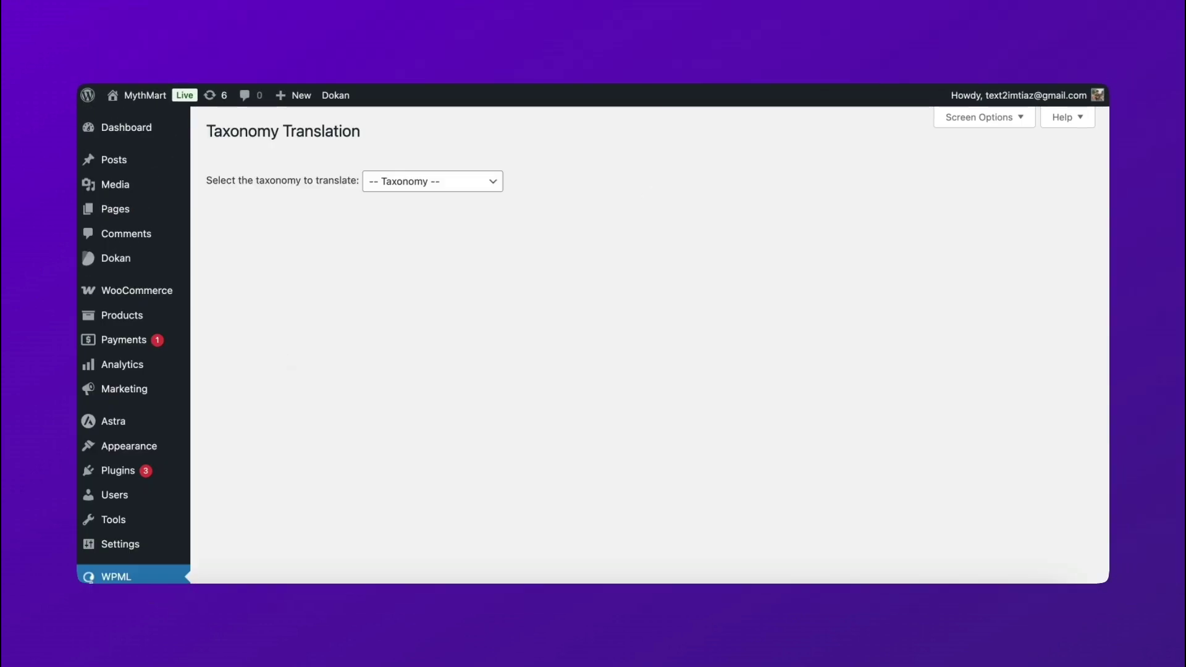
left_click(428, 181)
left_click(408, 207)
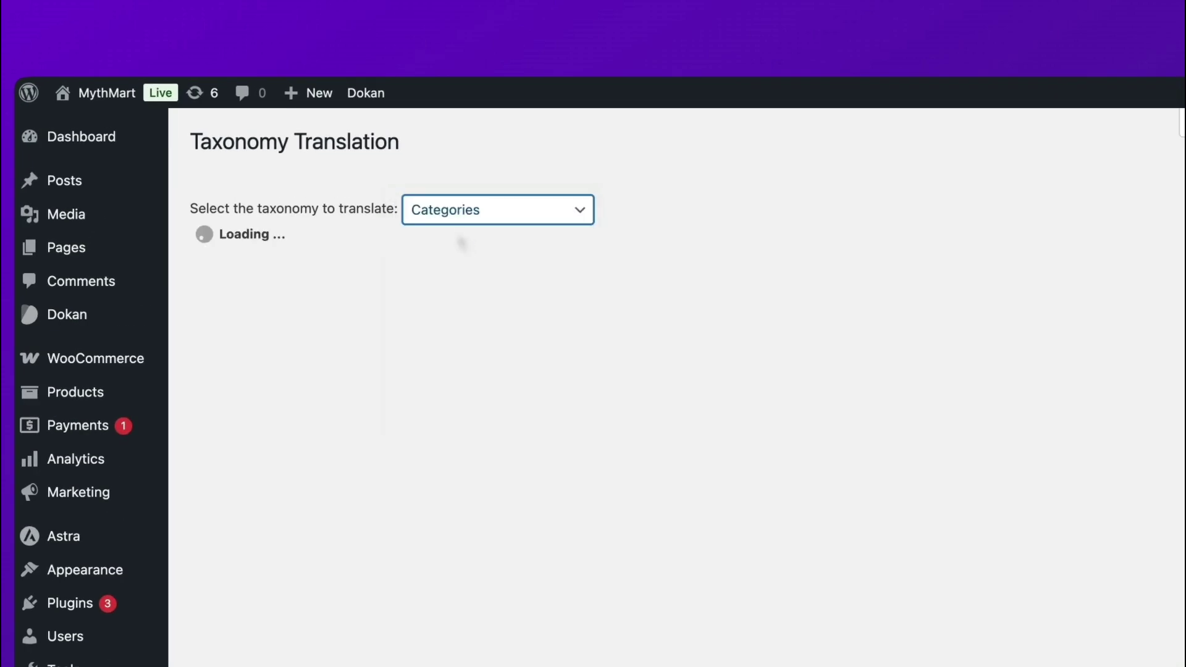
left_click(500, 210)
left_click(501, 230)
left_click(492, 210)
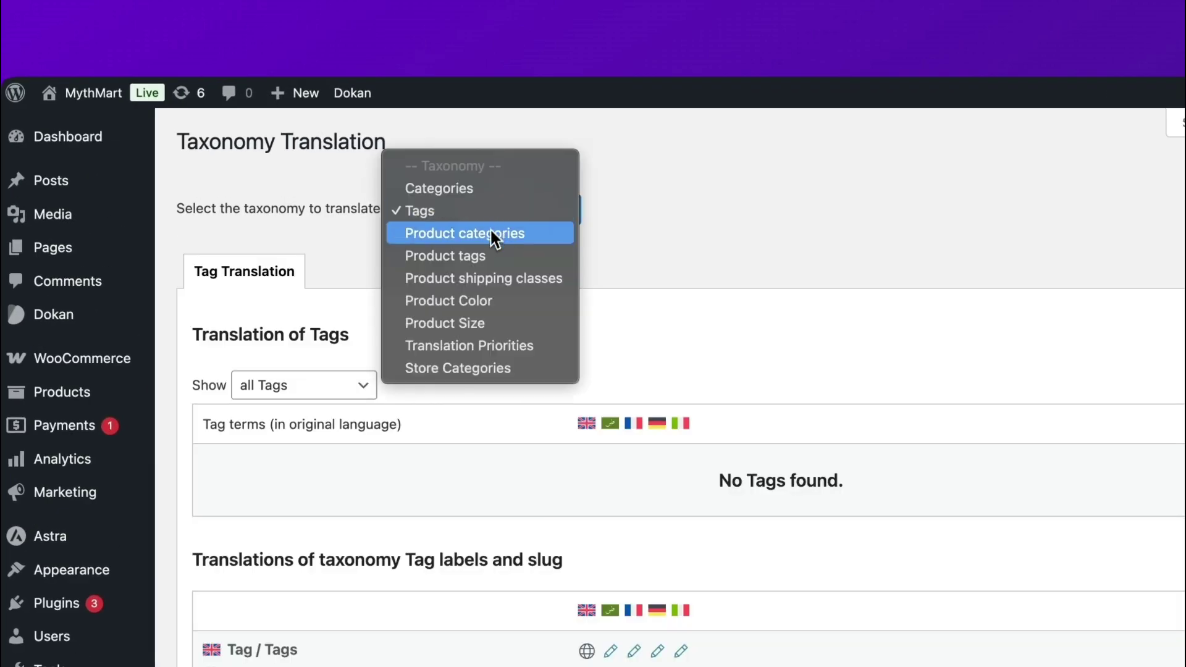
left_click(491, 237)
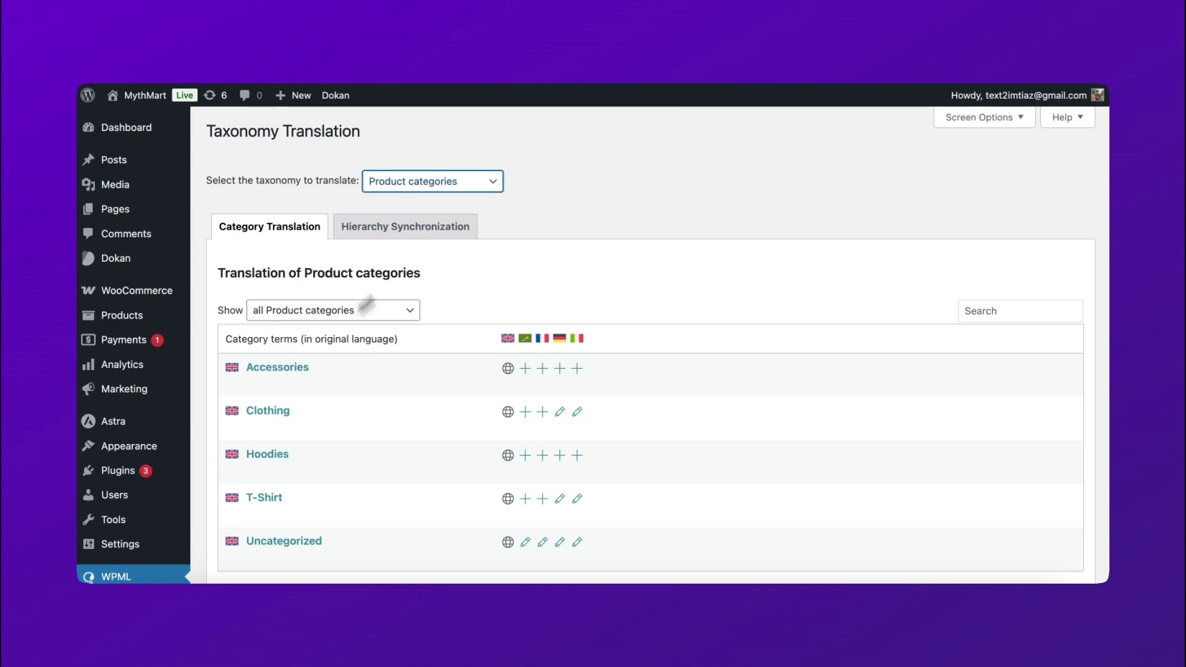
scroll(366, 304, "down", 2)
scroll(367, 279, "down", 3)
scroll(364, 202, "down", 2)
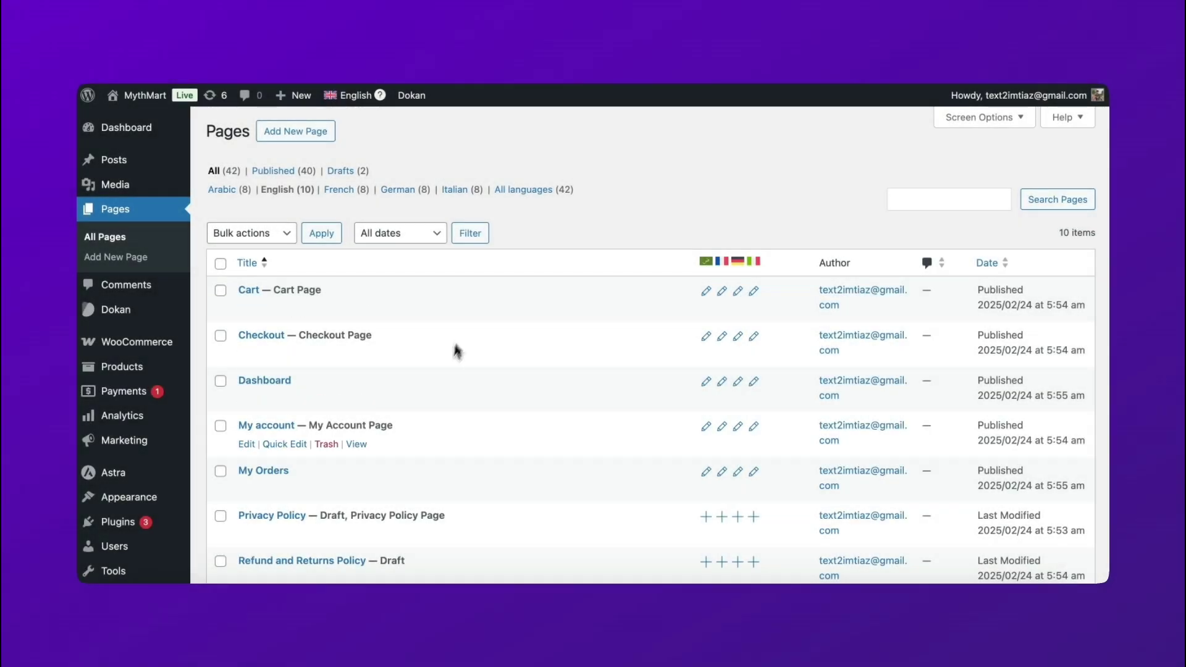
scroll(503, 423, "down", 2)
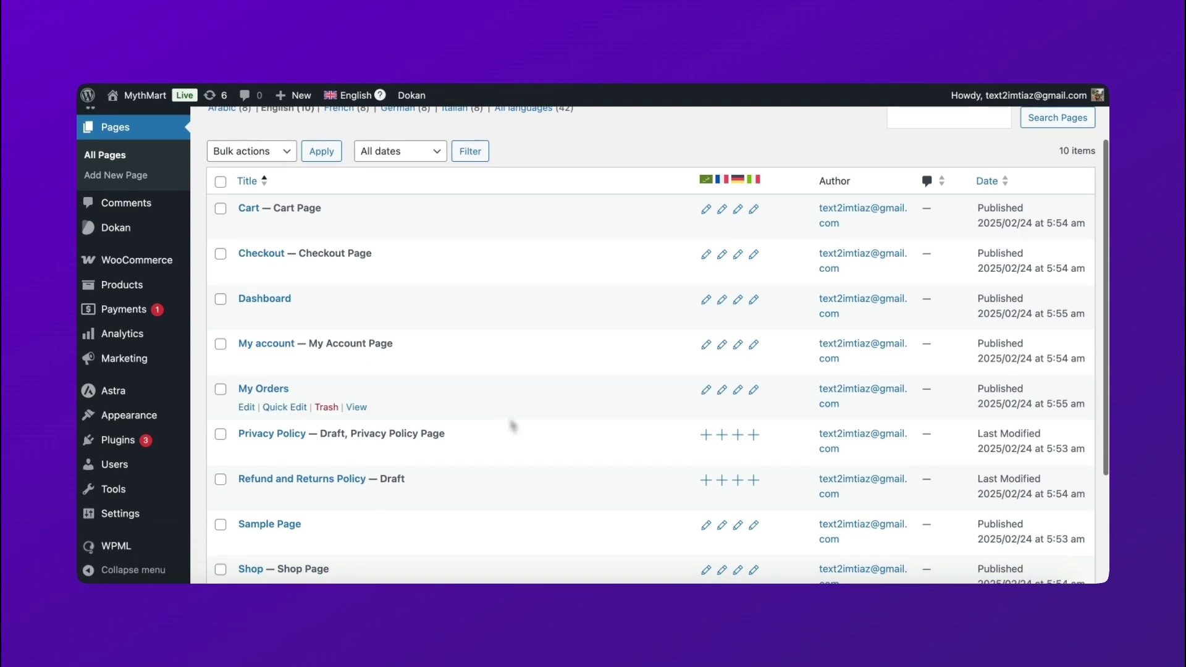
scroll(510, 424, "down", 2)
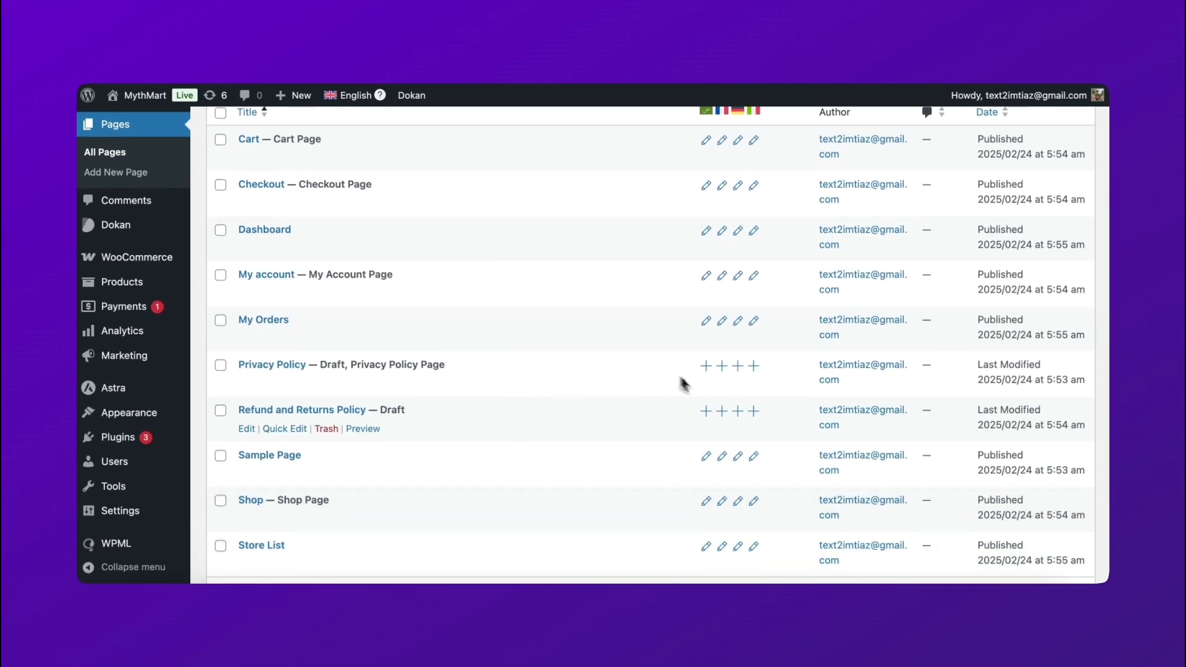
scroll(662, 432, "up", 1)
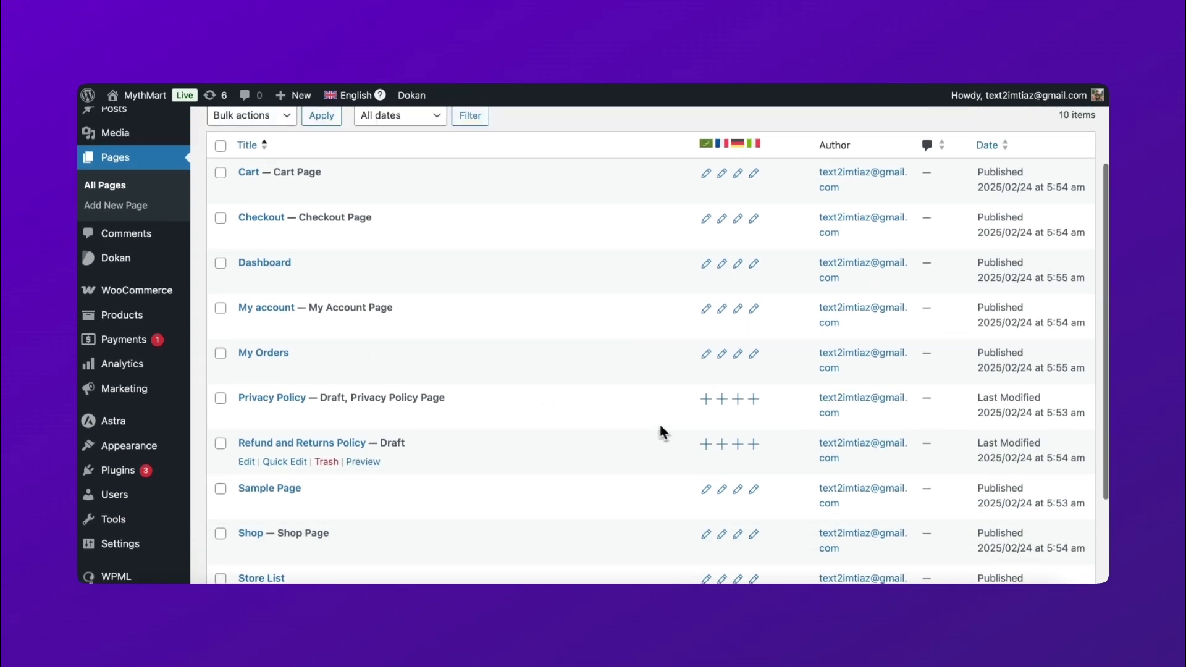
scroll(655, 429, "down", 3)
scroll(652, 424, "up", 2)
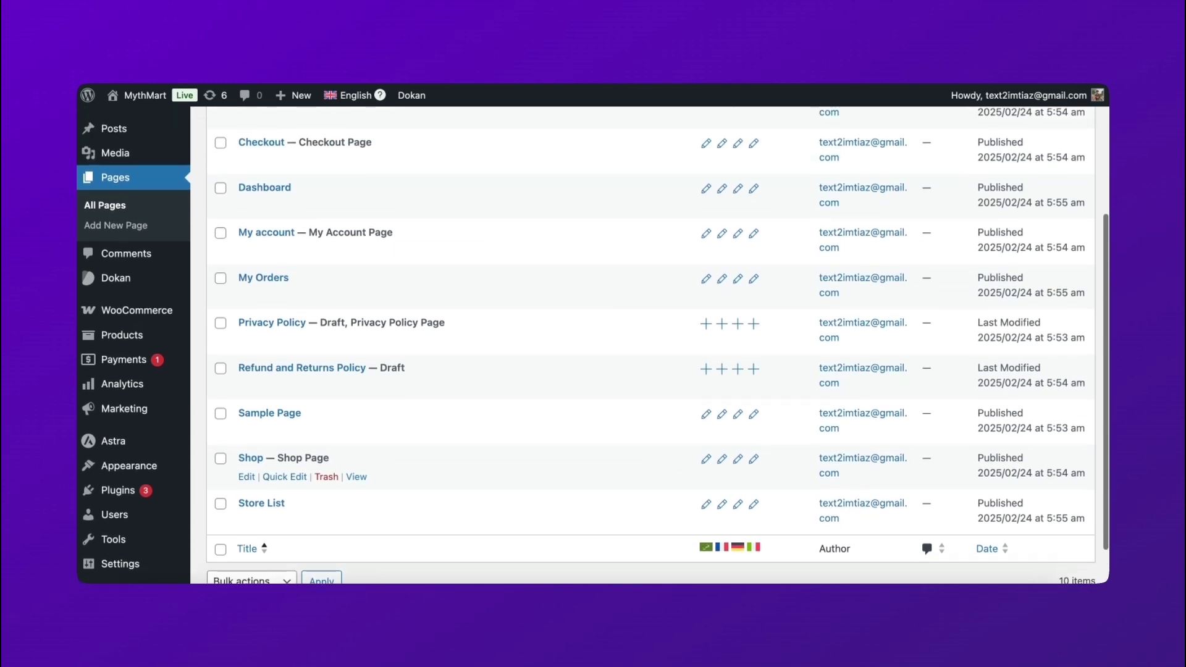
scroll(652, 424, "up", 2)
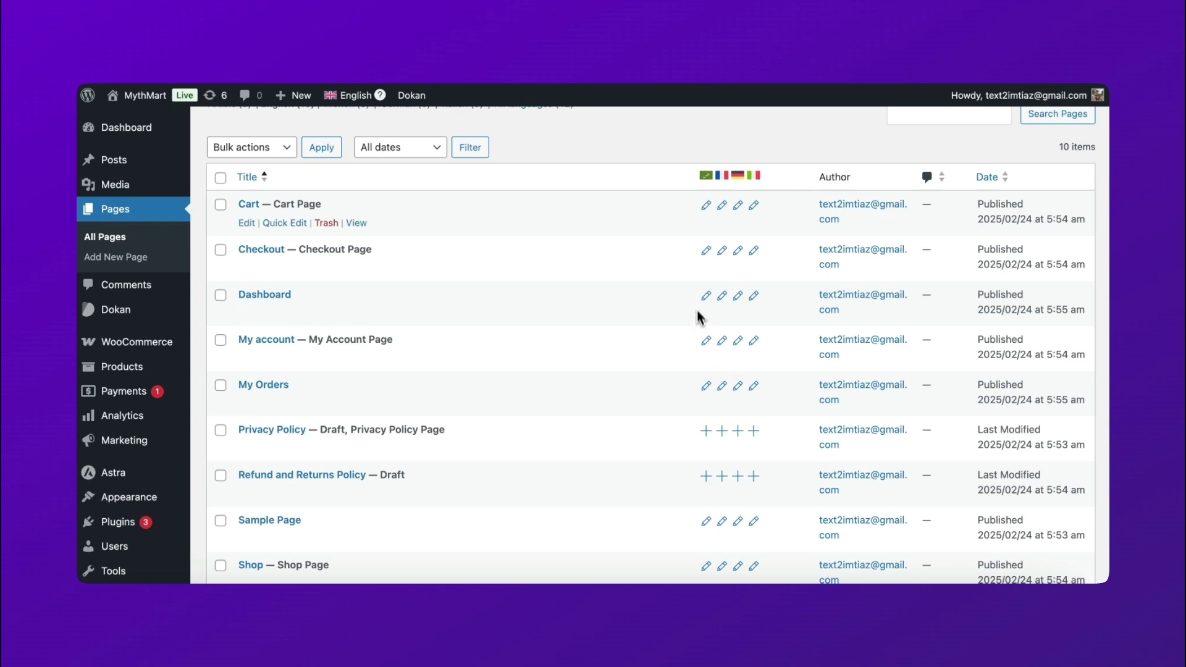
mouse_move(454, 212)
scroll(355, 283, "down", 3)
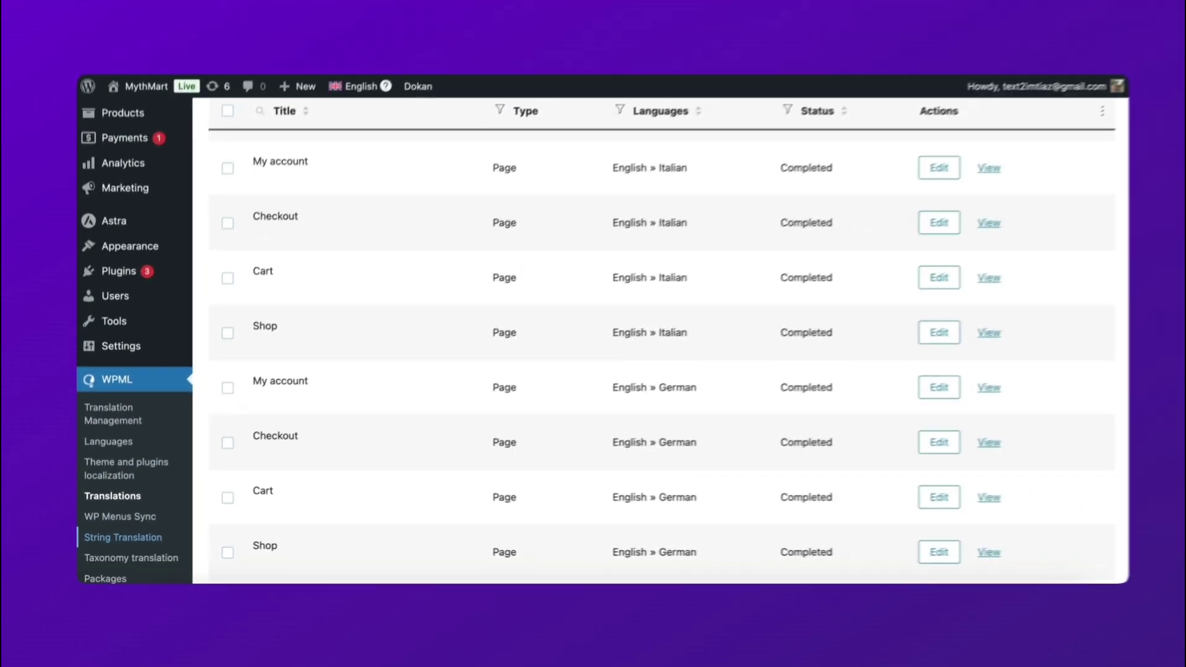
Open String Translation and check the string domain list, keeping all domains shown.
left_click(122, 537)
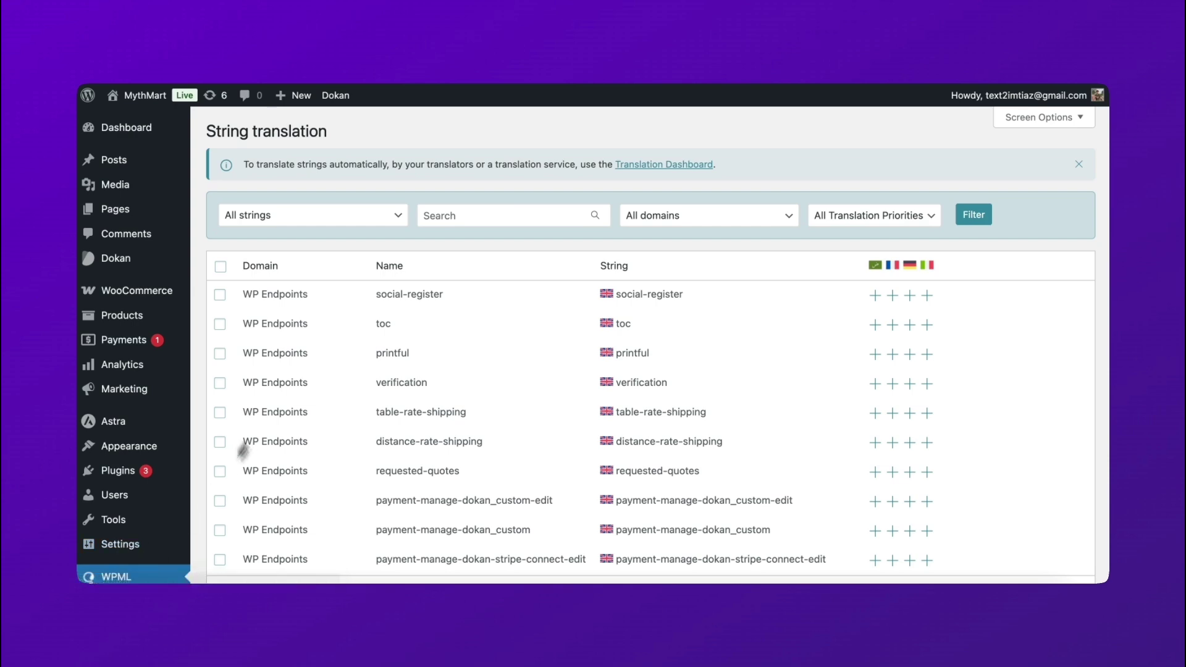
scroll(286, 384, "down", 2)
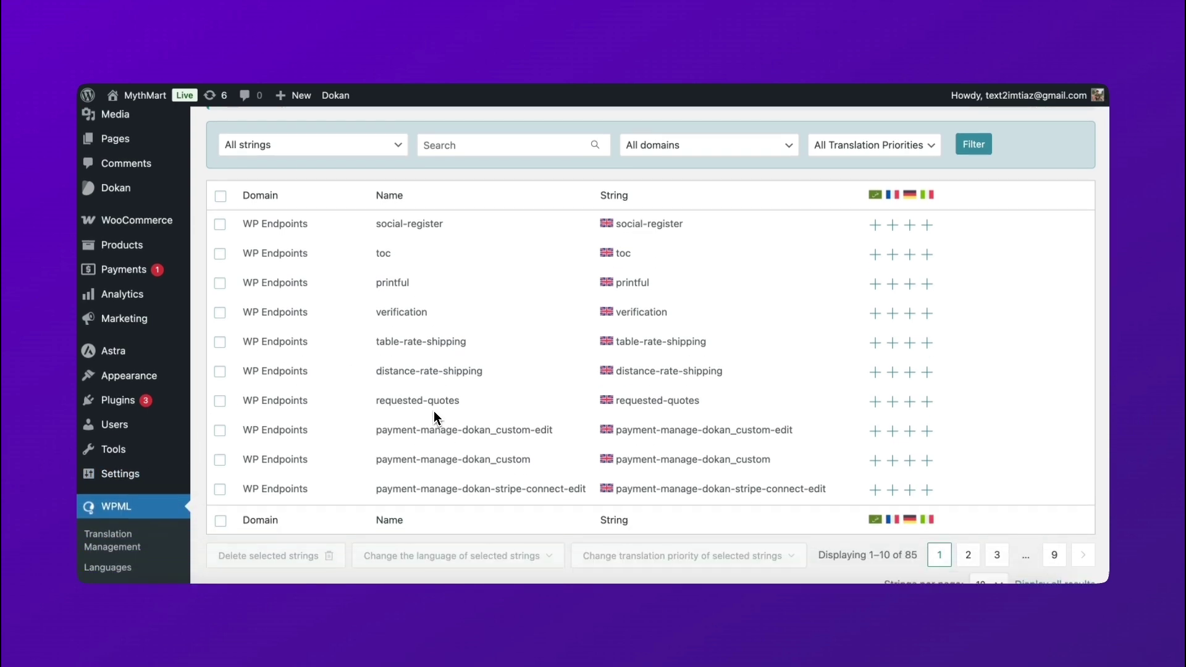
scroll(434, 410, "up", 1)
scroll(429, 411, "down", 5)
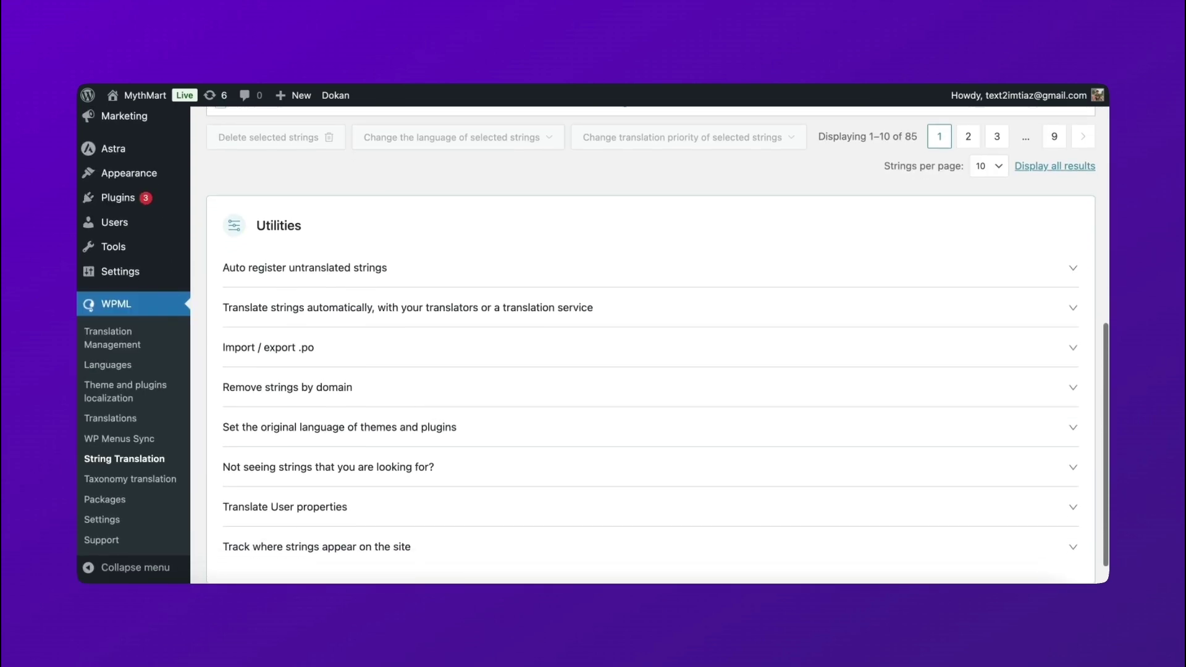
scroll(430, 411, "up", 3)
scroll(430, 411, "up", 2)
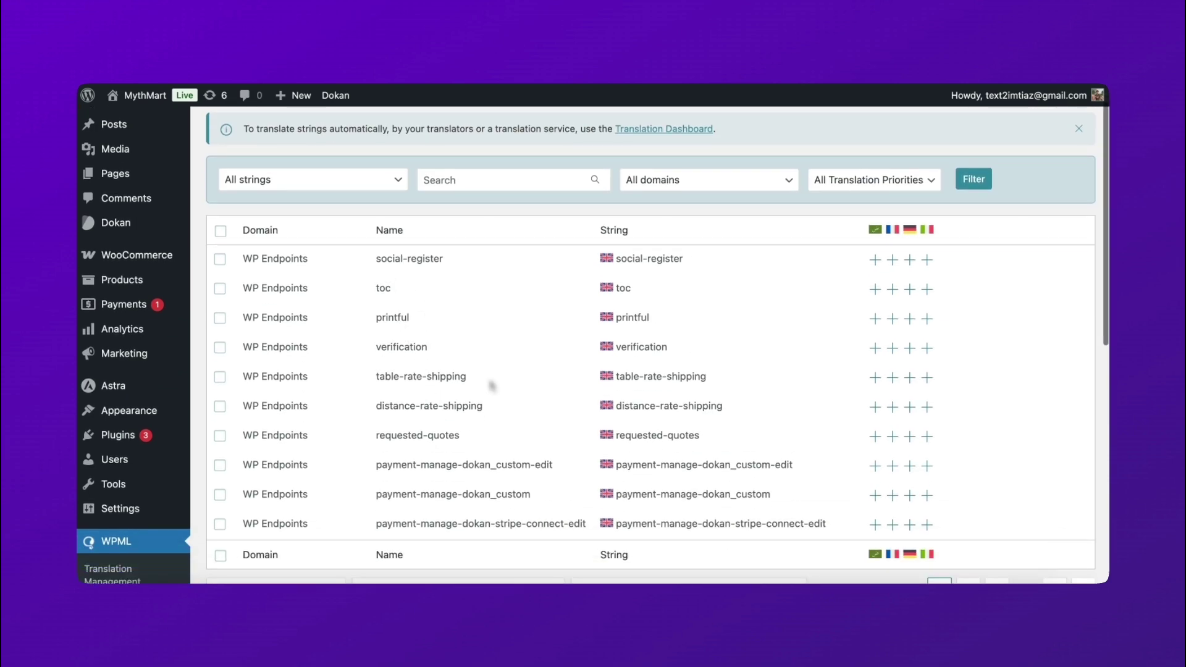
scroll(491, 385, "down", 2)
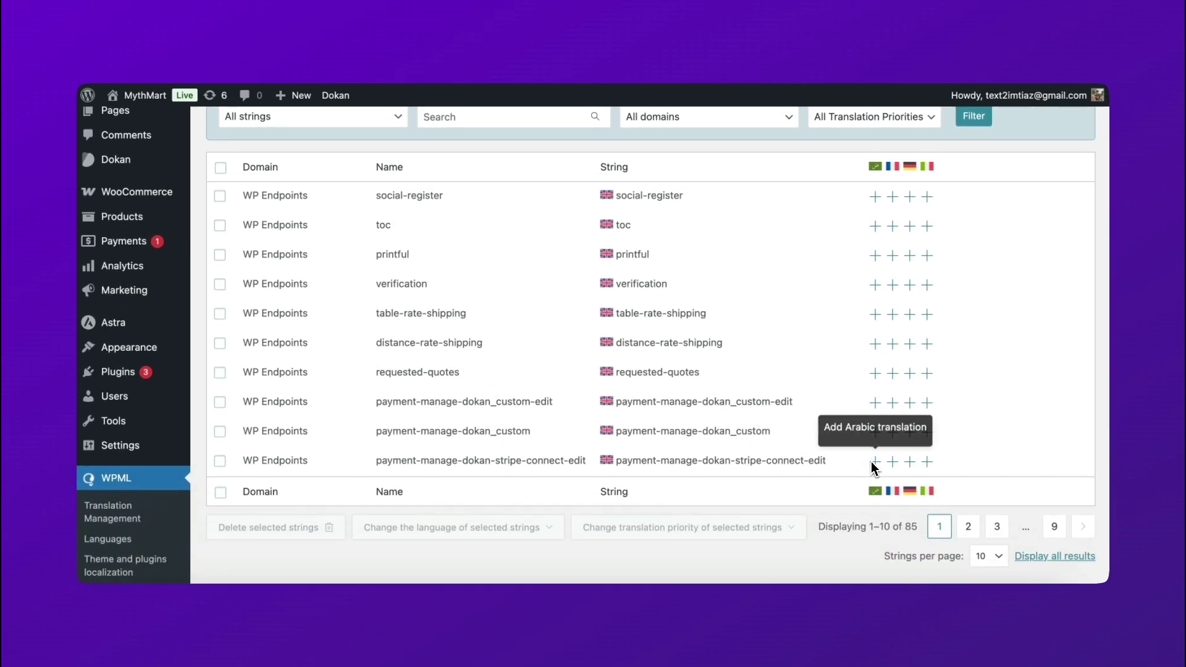
scroll(878, 202, "up", 2)
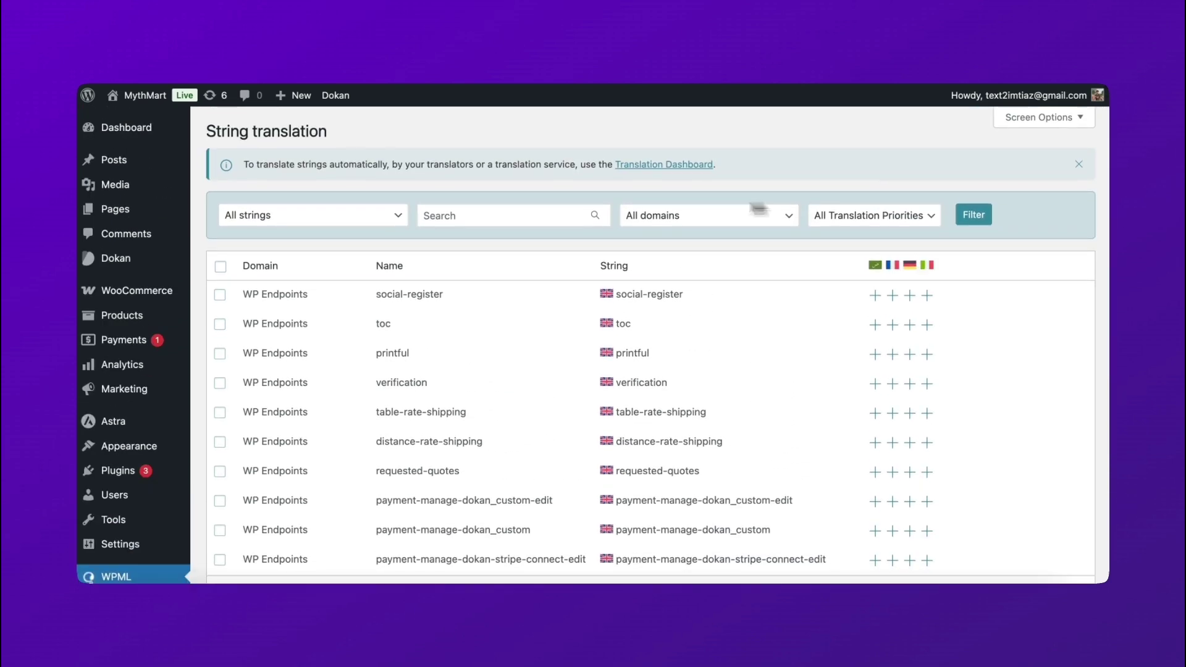
left_click(677, 213)
left_click(602, 302)
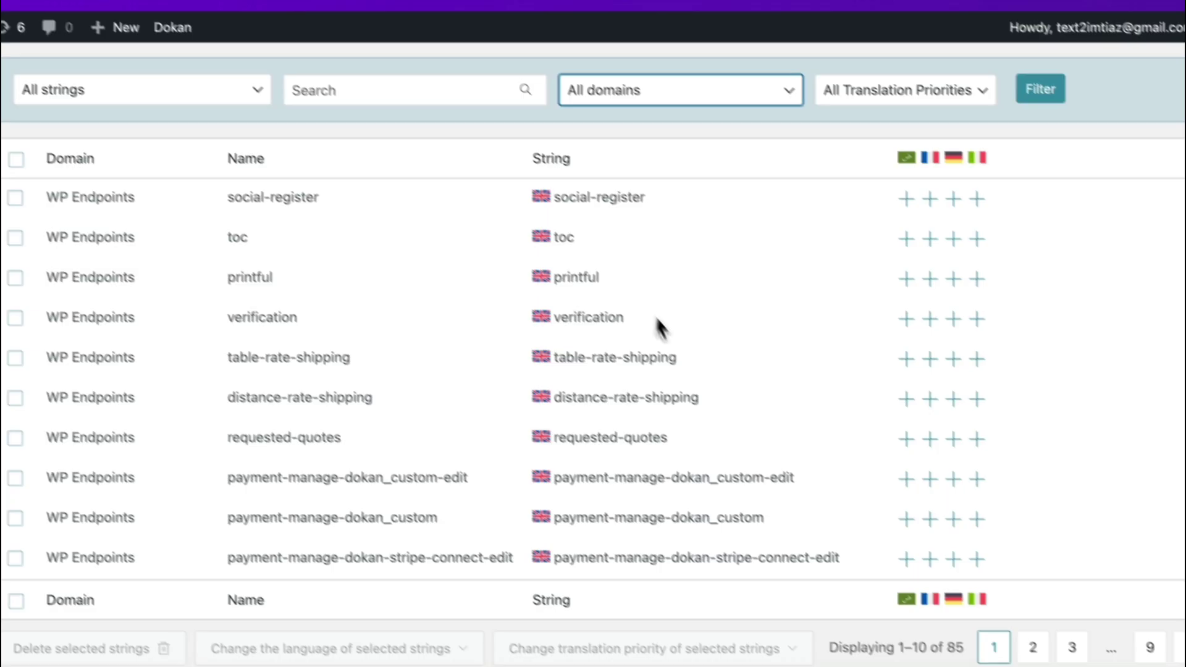
scroll(658, 329, "down", 5)
scroll(675, 352, "down", 5)
scroll(676, 354, "up", 10)
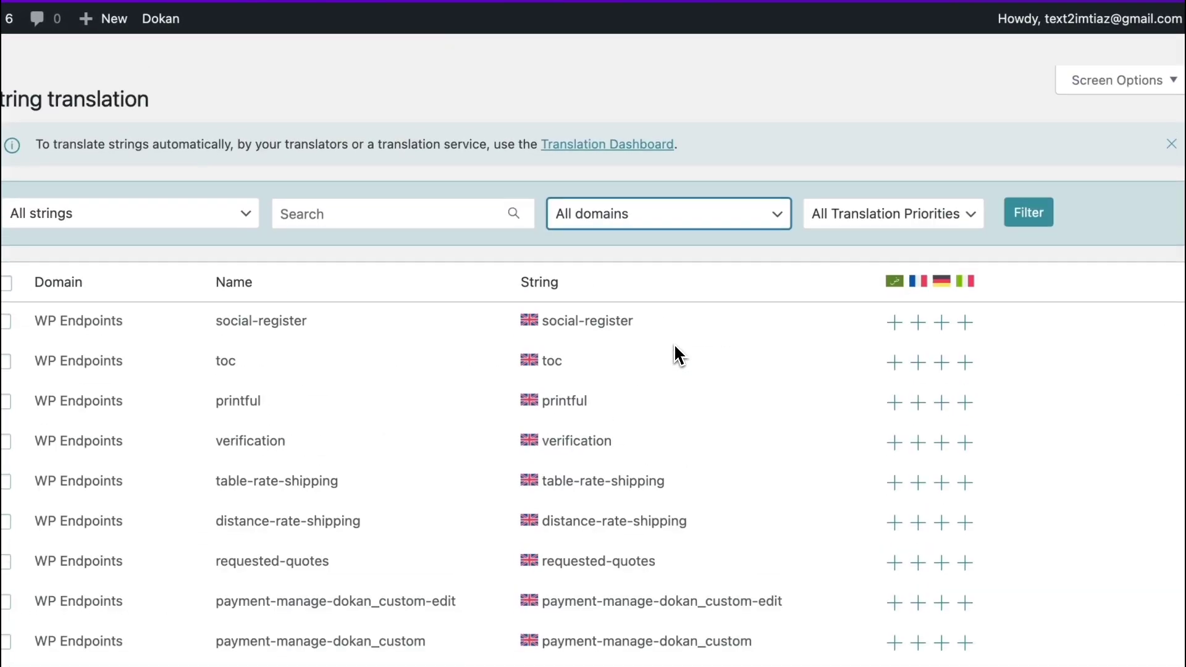